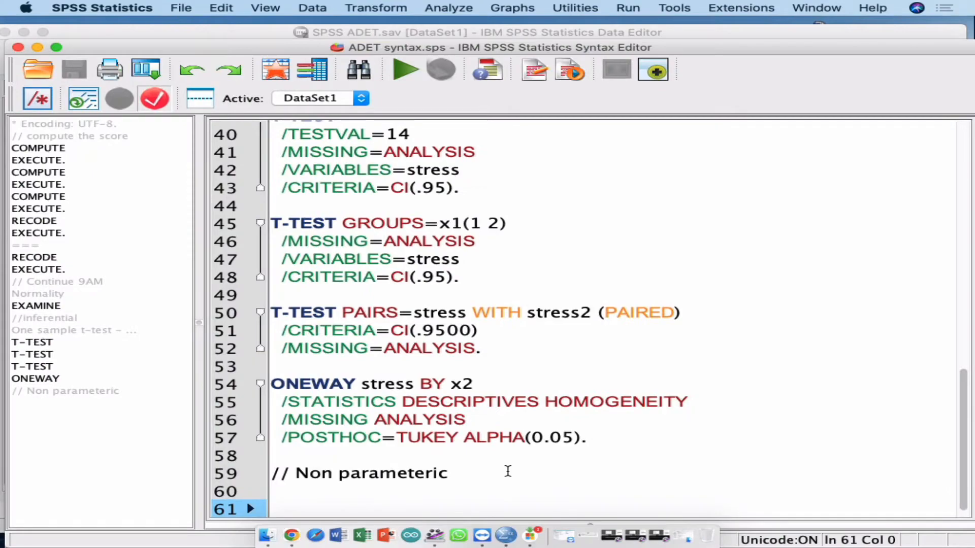
- In the data editor, open the legacy nonparametric test for two independent samples and add stress as the test variable
{"action": "key", "text": "ctrl+Up"}
{"action": "left_click", "coordinate": [657, 452]}
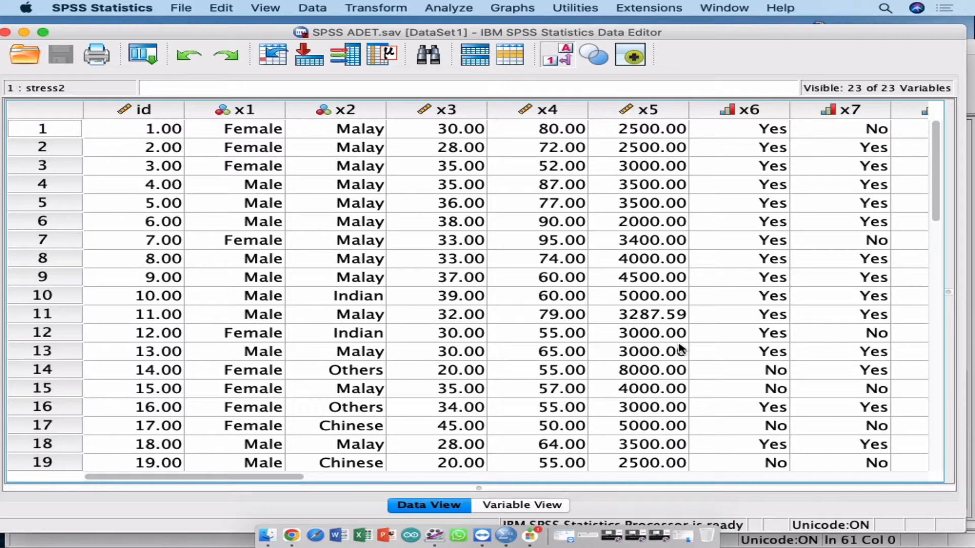
{"action": "left_click", "coordinate": [454, 8]}
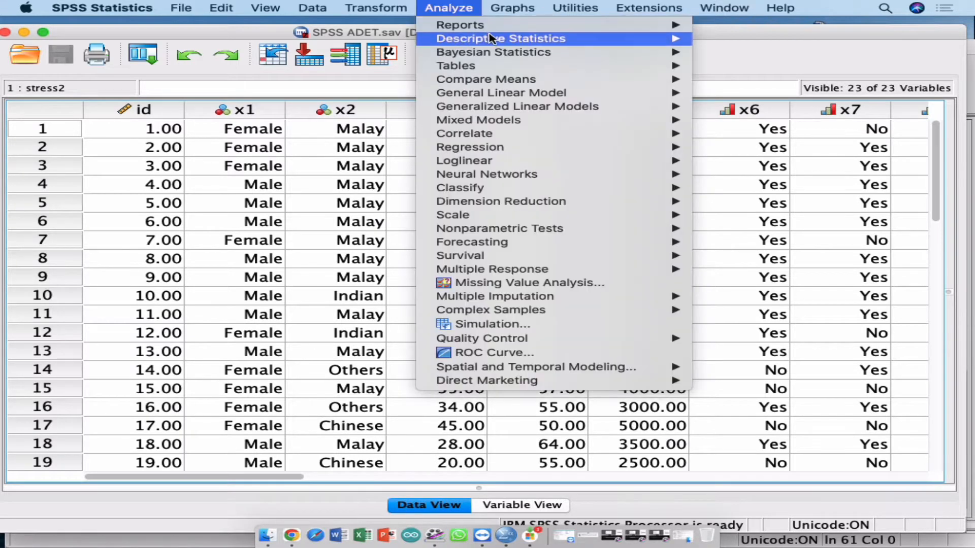
{"action": "mouse_move", "coordinate": [495, 40]}
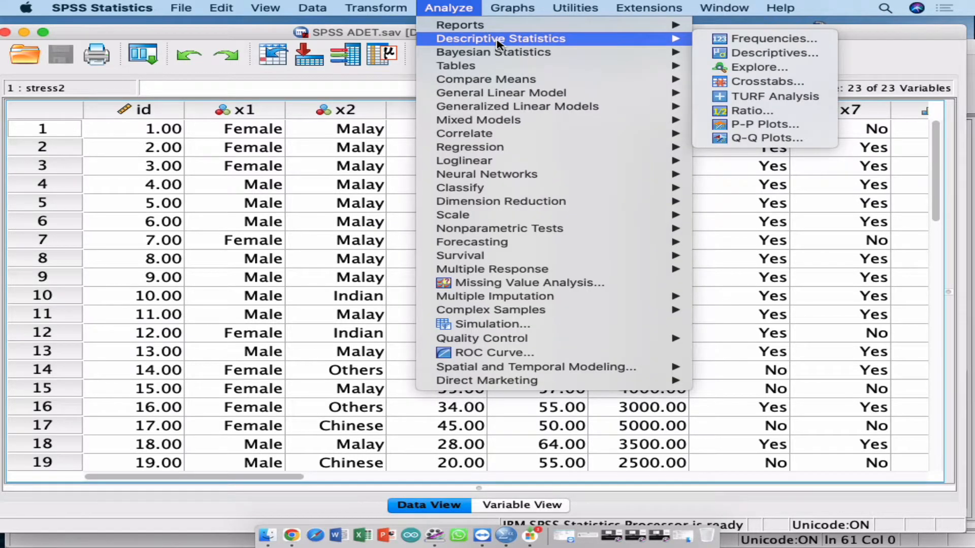
{"action": "mouse_move", "coordinate": [625, 228]}
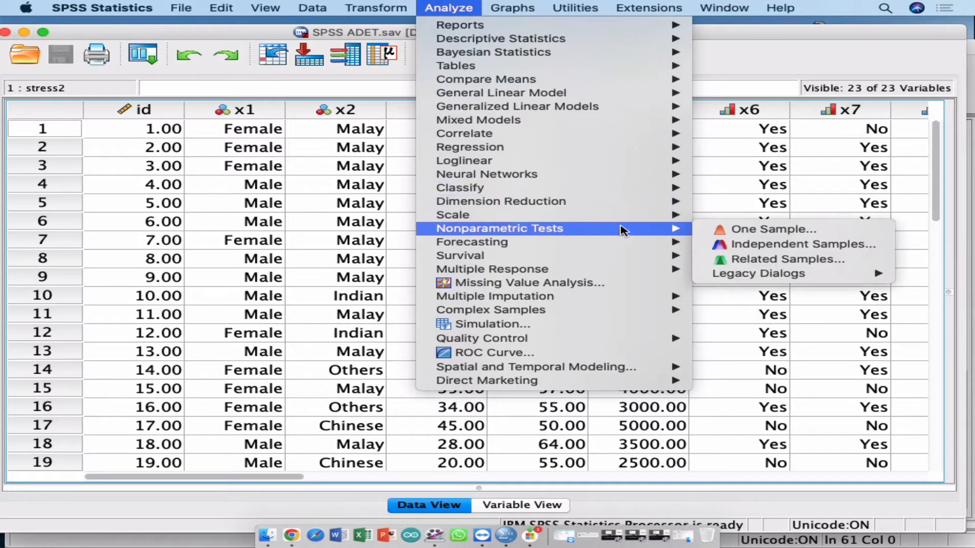
{"action": "mouse_move", "coordinate": [775, 274]}
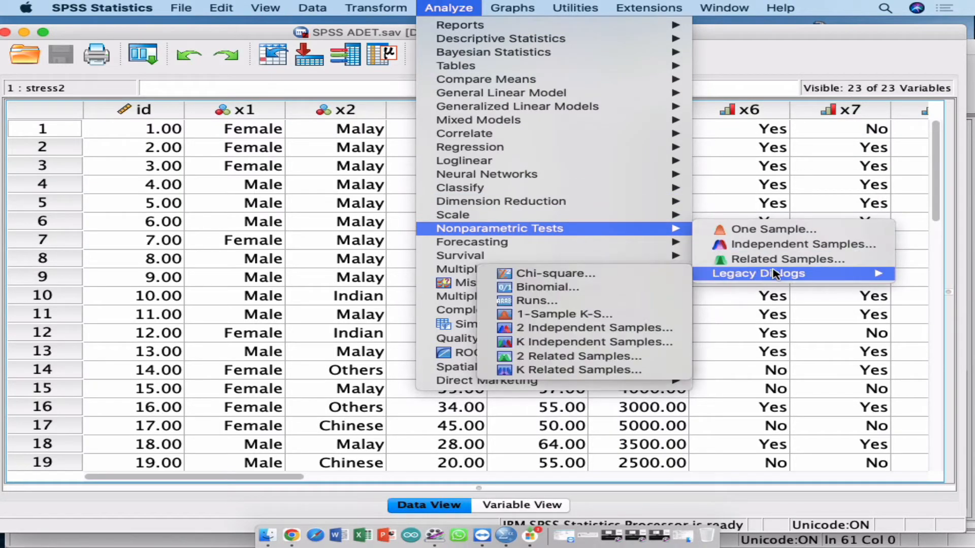
{"action": "left_click", "coordinate": [604, 333]}
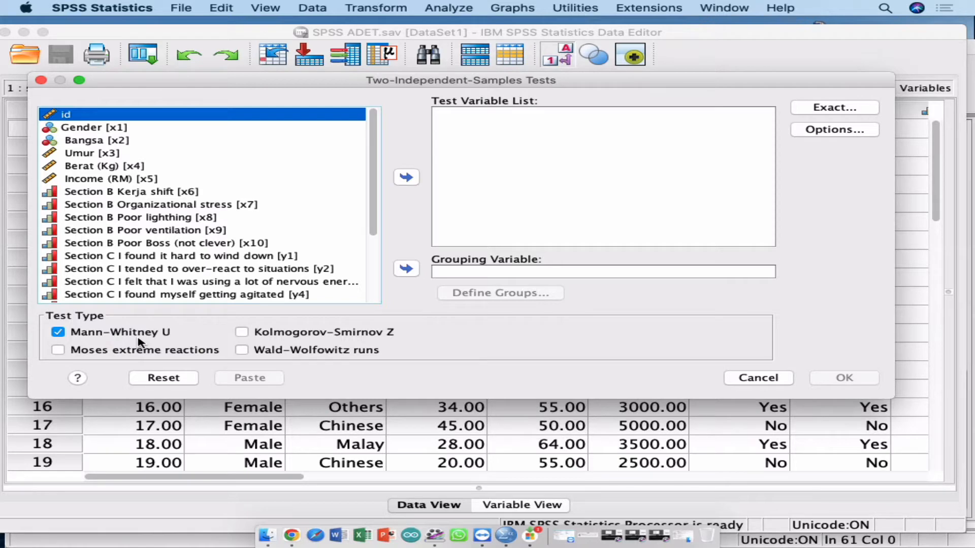
{"action": "scroll", "coordinate": [250, 169], "scroll_direction": "down", "scroll_amount": 5}
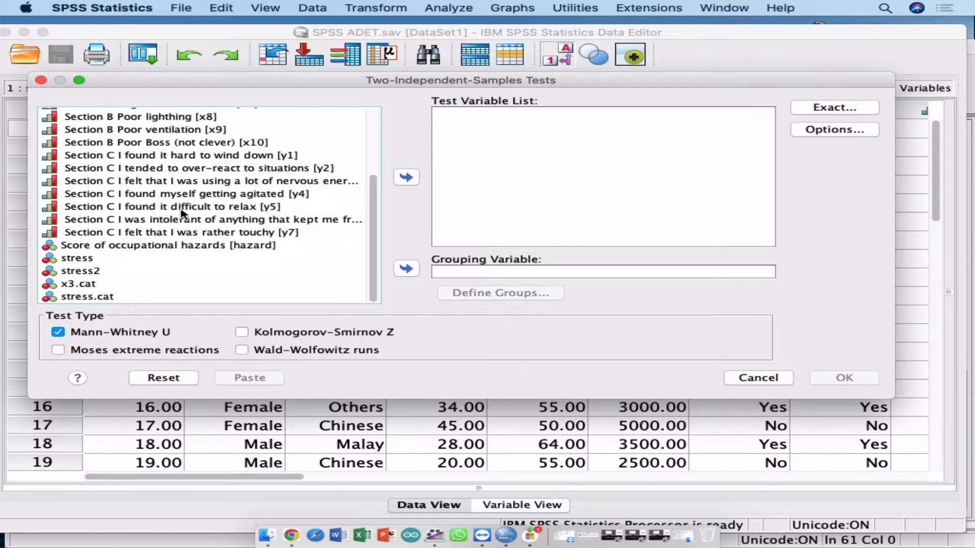
{"action": "left_click", "coordinate": [145, 259]}
{"action": "left_click", "coordinate": [406, 178]}
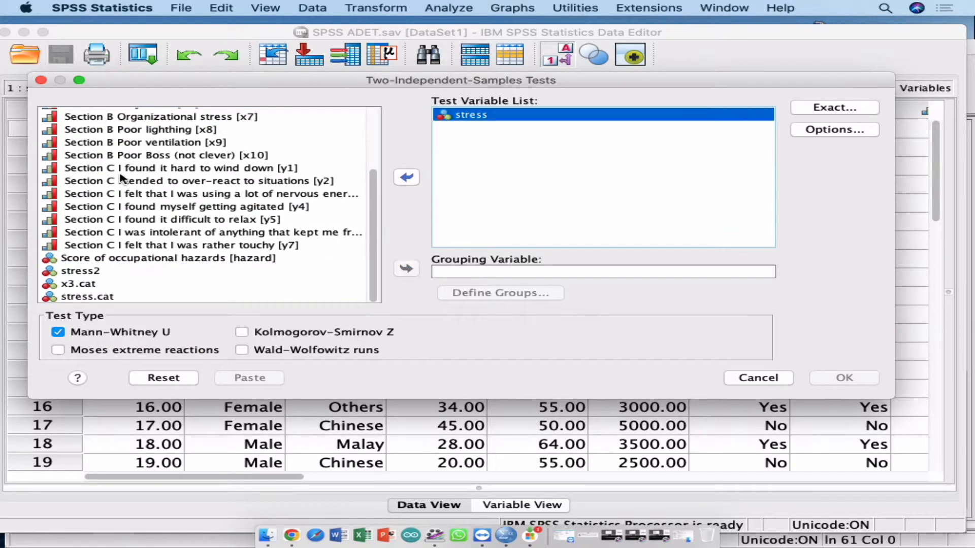
- Set Gender [x1] as the grouping variable with groups 1 and 2, and paste the Mann-Whitney U test as syntax
{"action": "scroll", "coordinate": [121, 178], "scroll_direction": "up", "scroll_amount": 5}
{"action": "left_click", "coordinate": [112, 128]}
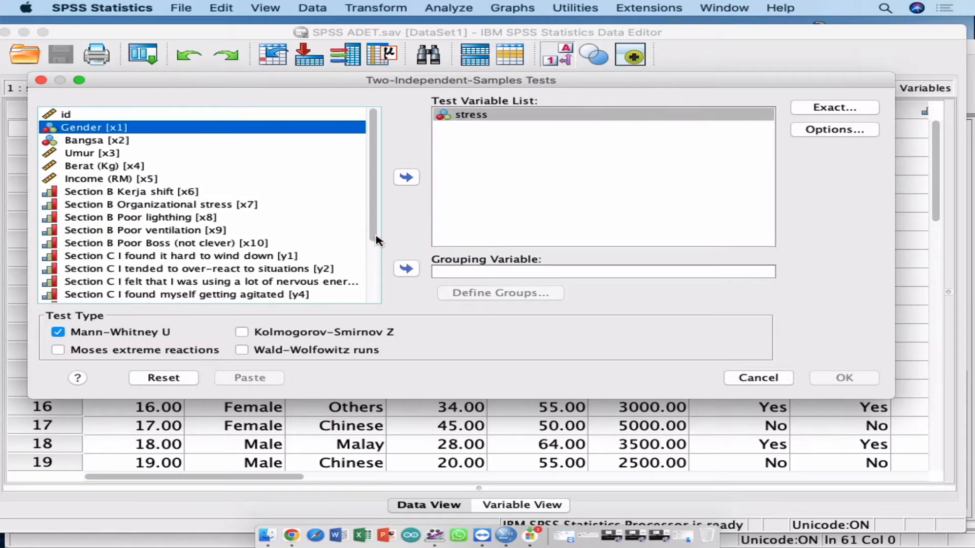
{"action": "left_click", "coordinate": [406, 268]}
{"action": "left_click", "coordinate": [466, 297]}
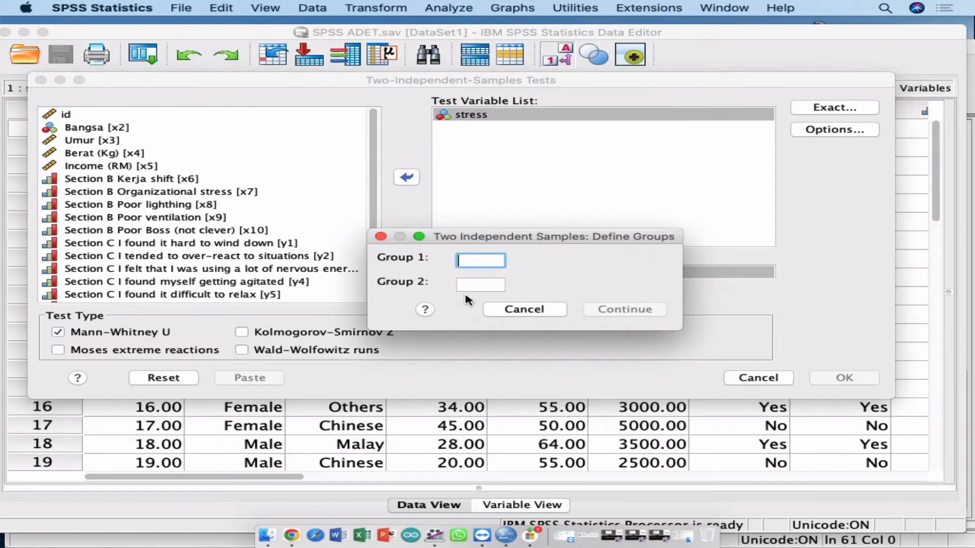
{"action": "type", "text": "1"}
{"action": "left_click", "coordinate": [486, 285]}
{"action": "type", "text": "2"}
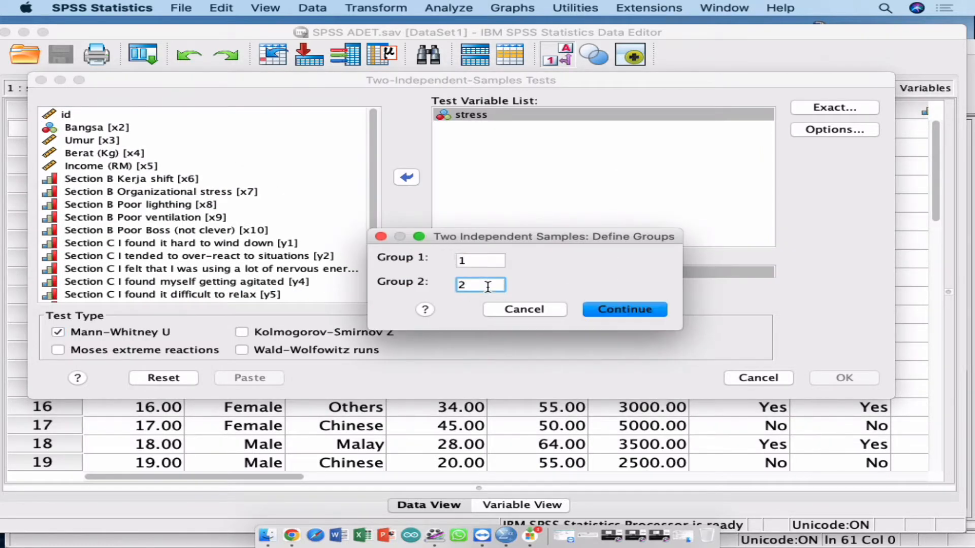
{"action": "left_click", "coordinate": [626, 313]}
{"action": "left_click", "coordinate": [248, 380]}
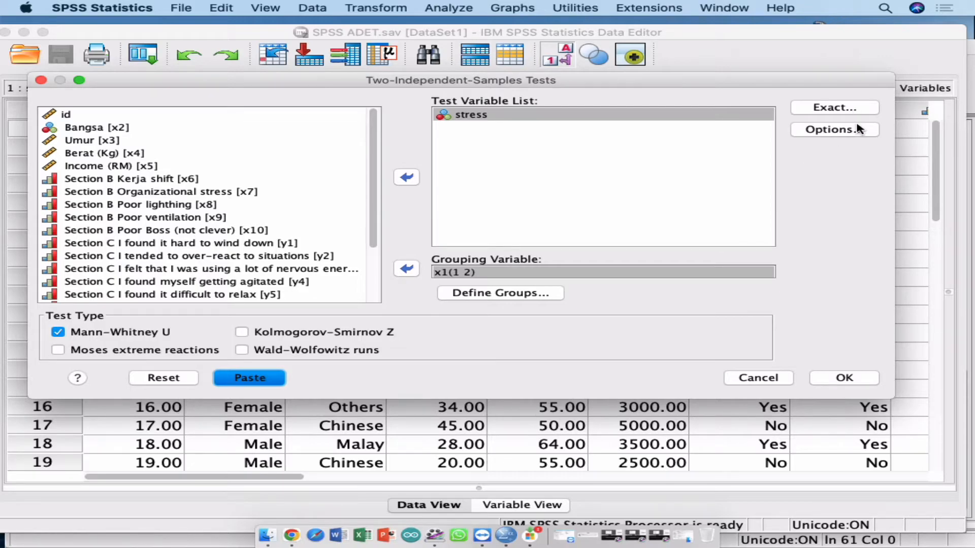
- In the syntax editor, remove the extra blank lines above the NPAR TESTS command and run that command block
{"action": "key", "text": "ctrl+Up"}
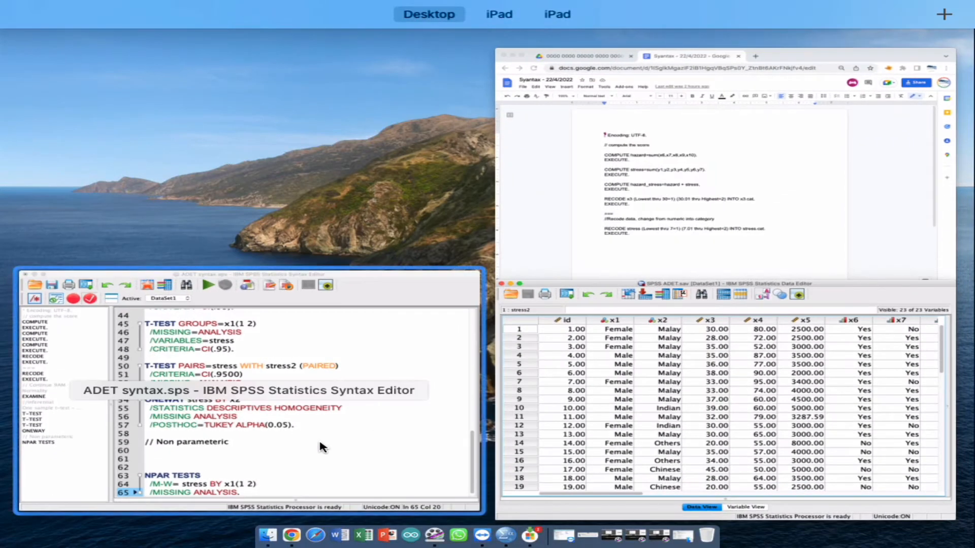
{"action": "left_click", "coordinate": [321, 447]}
{"action": "left_click", "coordinate": [322, 445]}
{"action": "key", "text": "BackSpace"}
{"action": "key", "text": "BackSpace"}
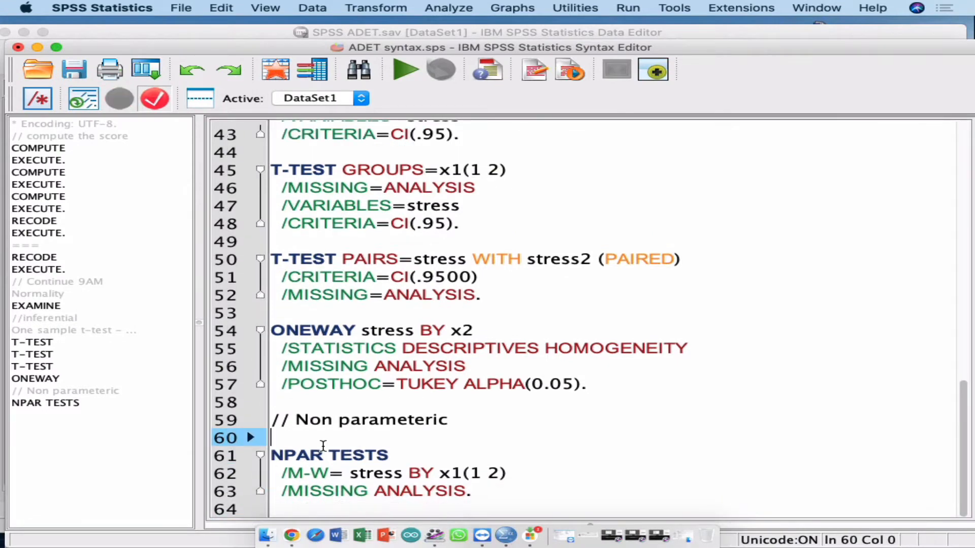
{"action": "left_click", "coordinate": [524, 501], "text": "shift"}
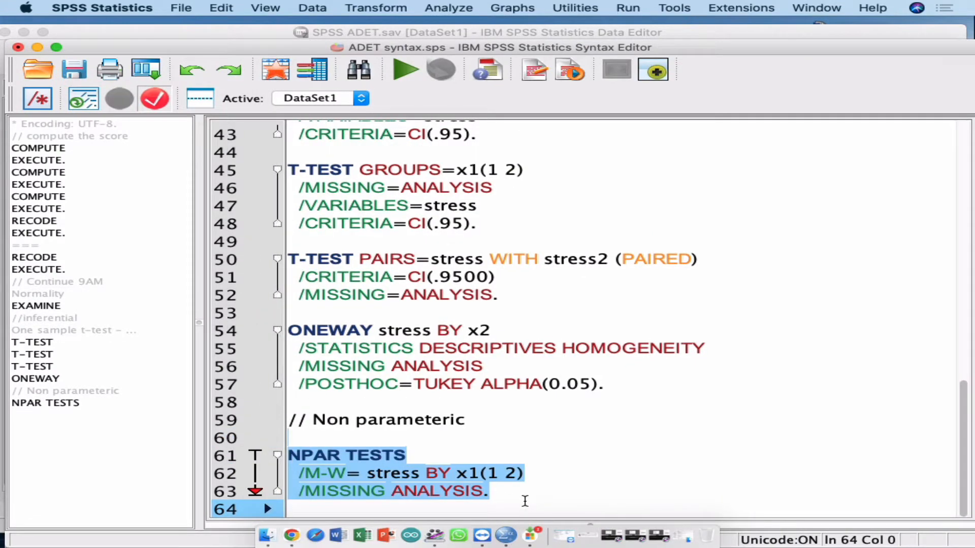
{"action": "key", "text": "super+r"}
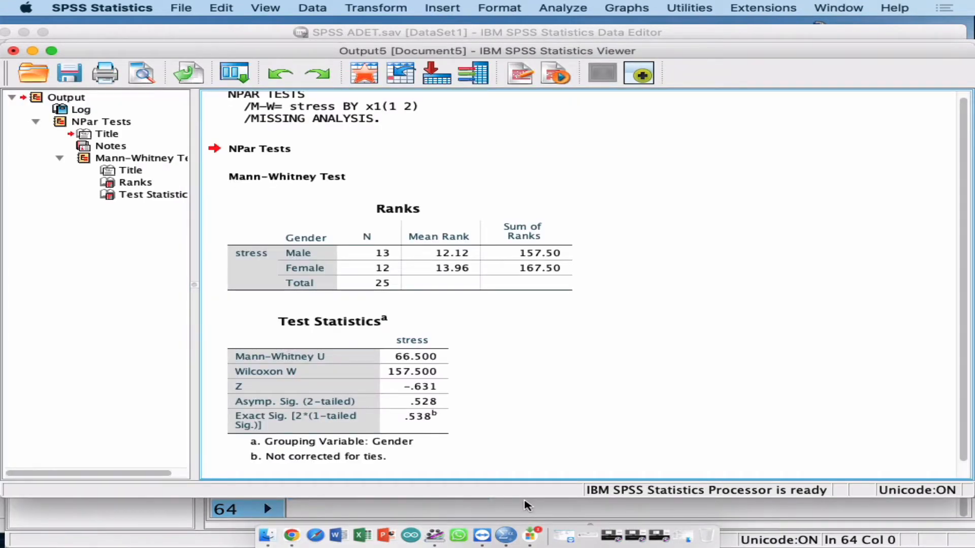
- Examine the Ranks and Test Statistics tables of the Mann-Whitney output for stress by gender
{"action": "left_click", "coordinate": [255, 382]}
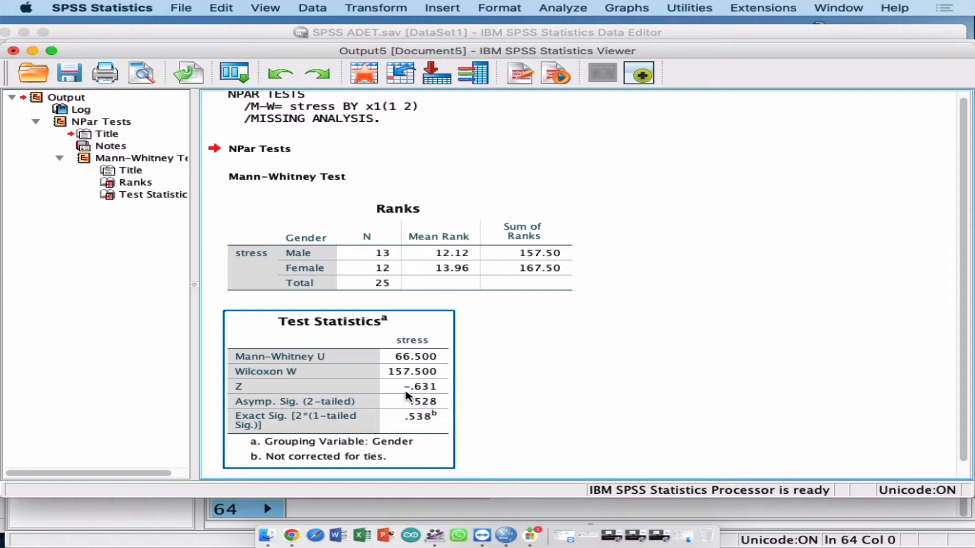
{"action": "left_click", "coordinate": [459, 236]}
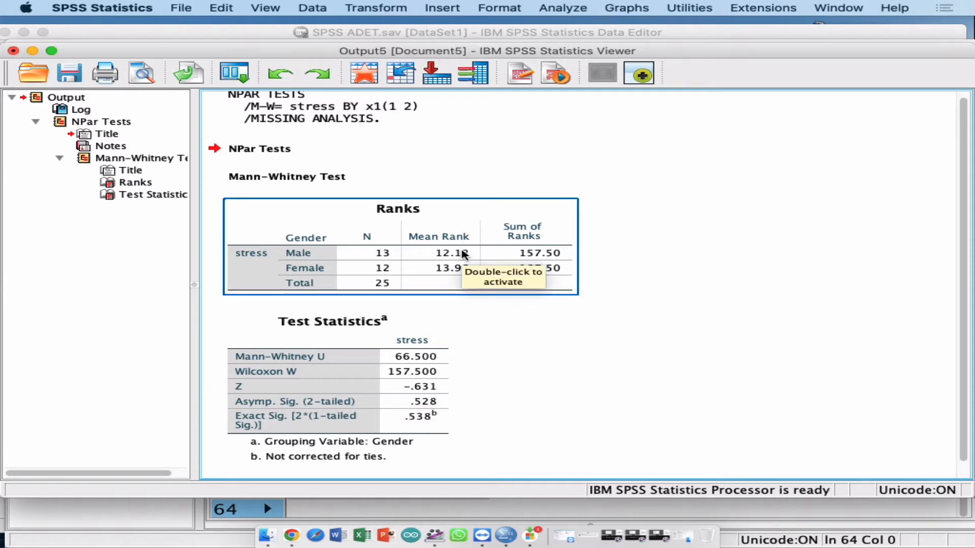
{"action": "scroll", "coordinate": [520, 267], "scroll_direction": "up", "scroll_amount": 1}
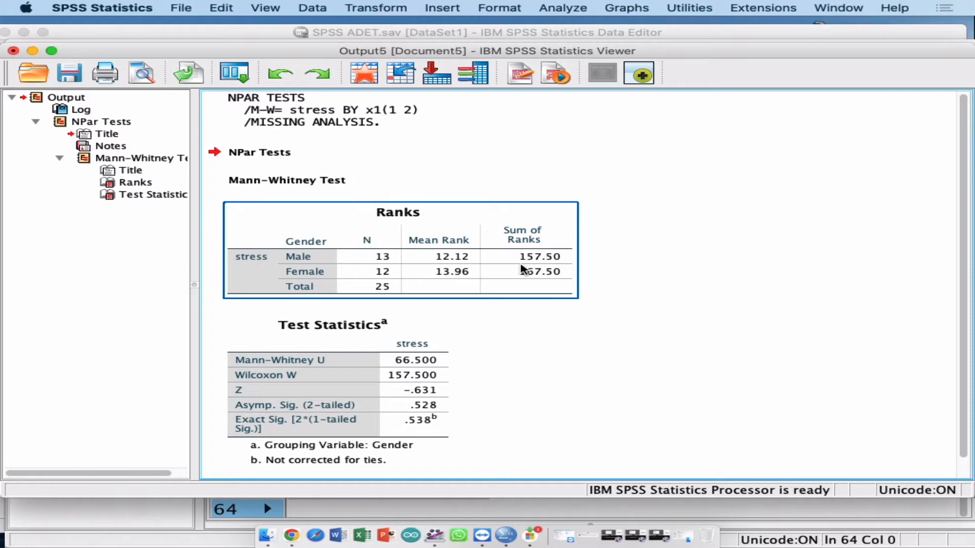
{"action": "left_click", "coordinate": [697, 234]}
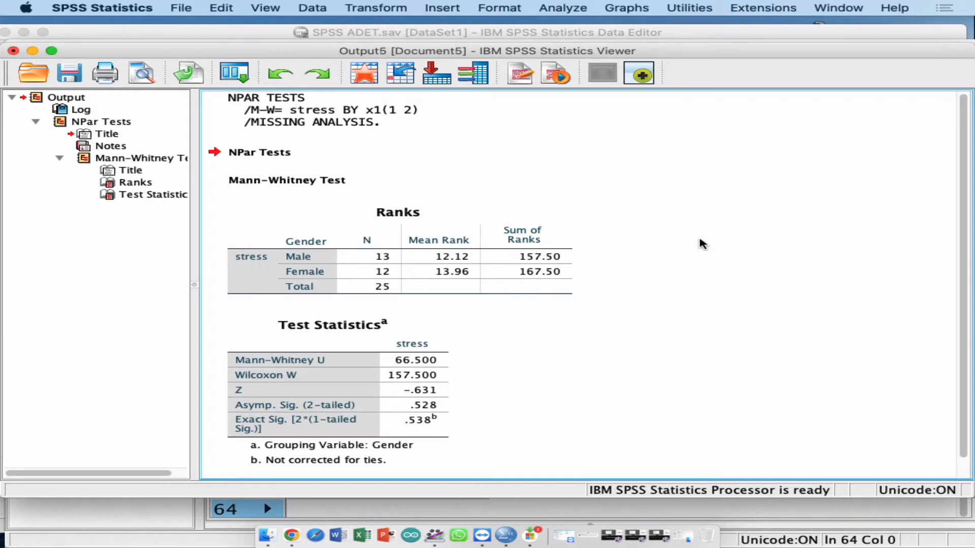
{"action": "left_click", "coordinate": [530, 221]}
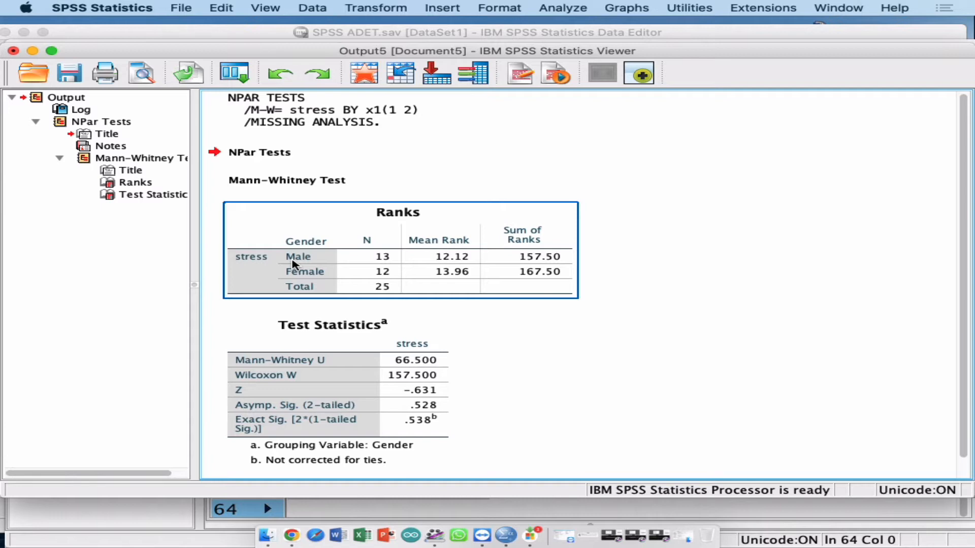
- Set up Split File to compare groups based on Gender [x1] and paste it as syntax
{"action": "left_click", "coordinate": [313, 7]}
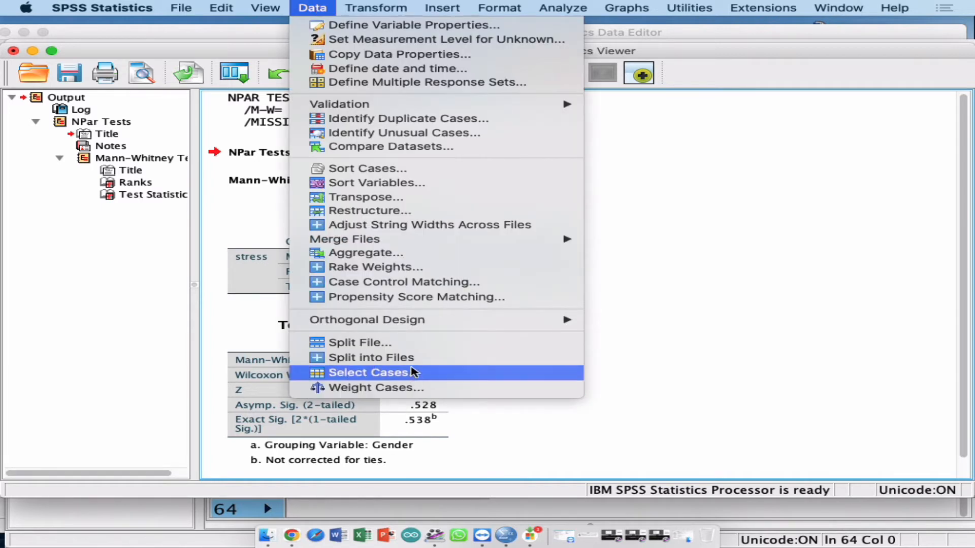
{"action": "left_click", "coordinate": [403, 344]}
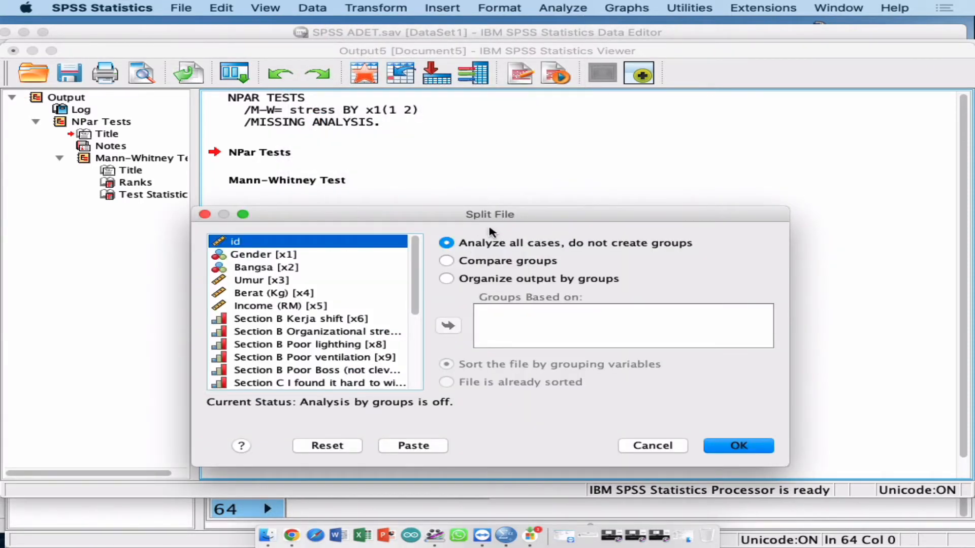
{"action": "left_click", "coordinate": [496, 261]}
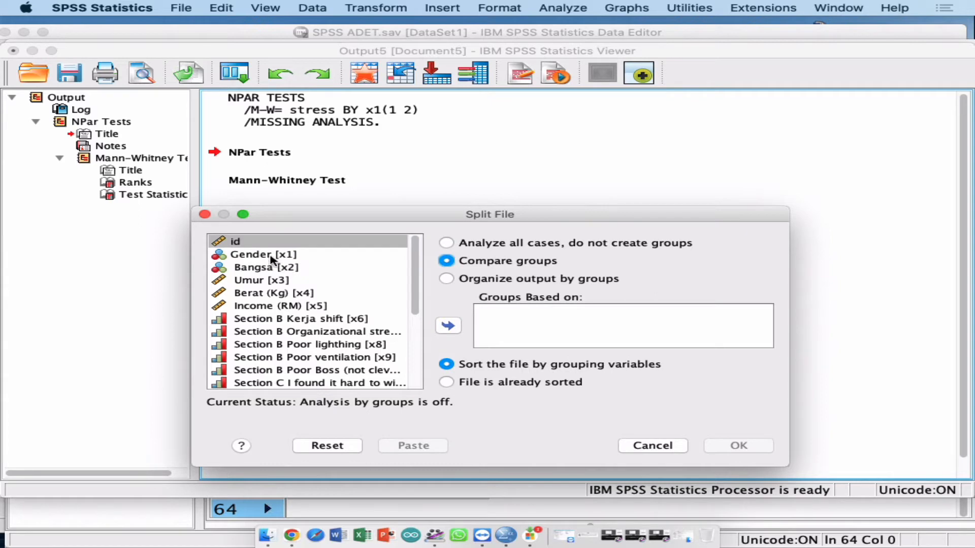
{"action": "left_click", "coordinate": [271, 255]}
{"action": "left_click", "coordinate": [449, 325]}
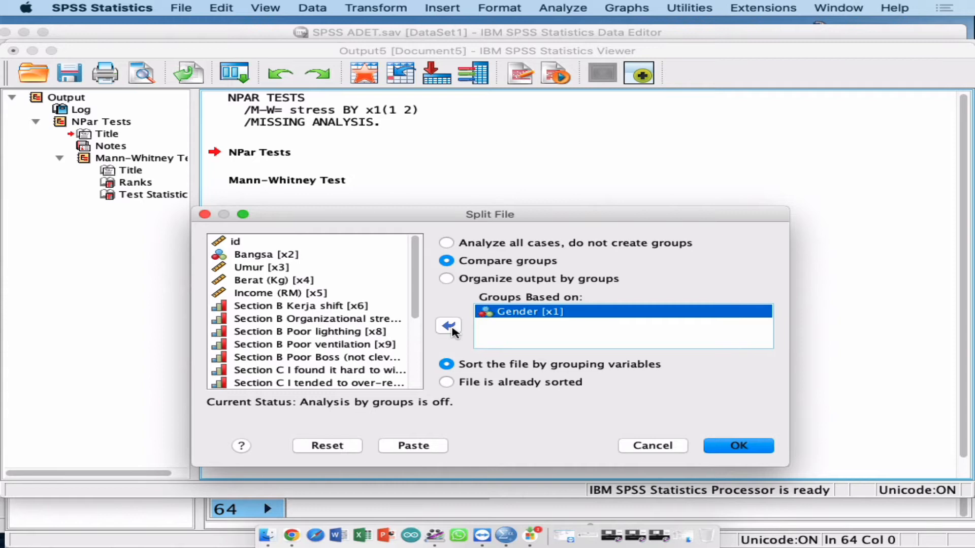
{"action": "left_click", "coordinate": [430, 450]}
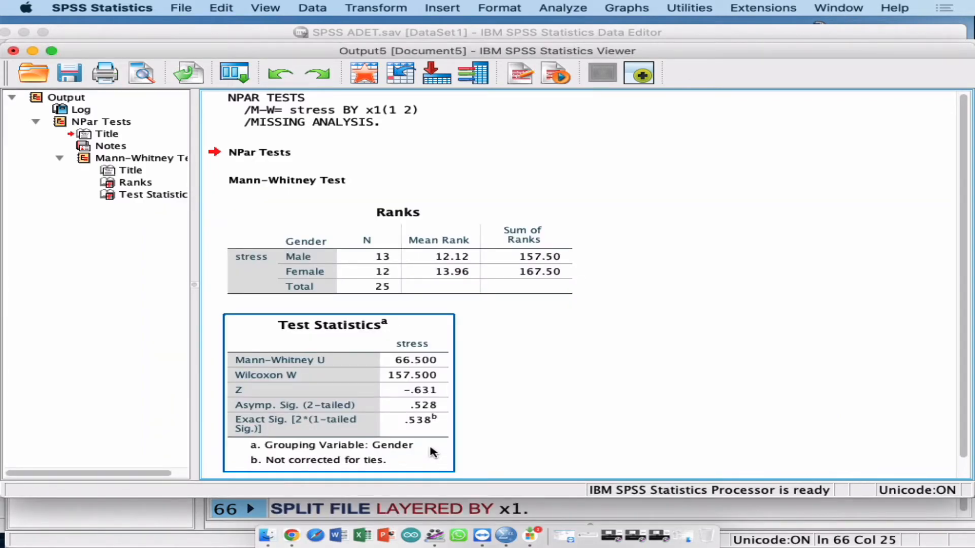
- Run the SORT CASES and SPLIT FILE commands by x1 from the syntax file
{"action": "key", "text": "ctrl+Up"}
{"action": "left_click", "coordinate": [393, 253]}
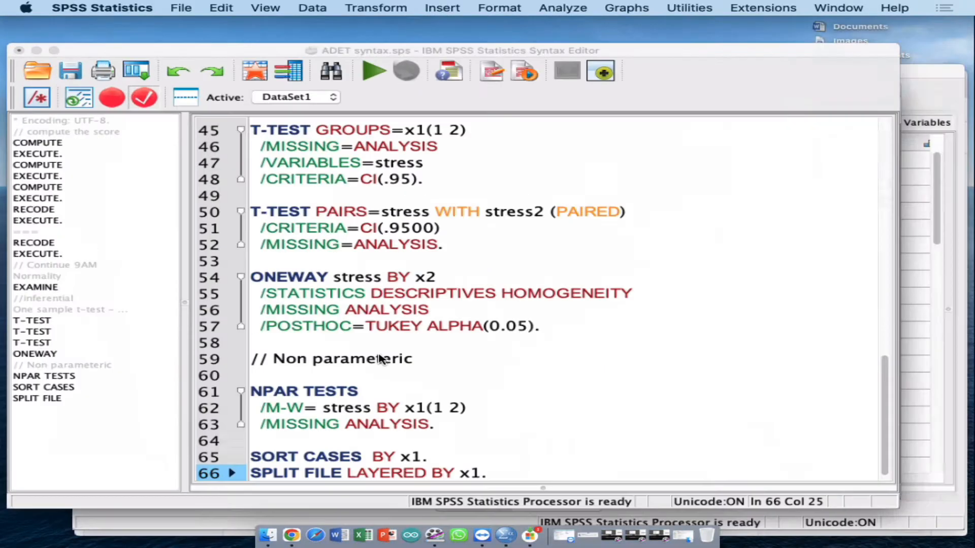
{"action": "scroll", "coordinate": [377, 404], "scroll_direction": "down", "scroll_amount": 1}
{"action": "left_click_drag", "start_coordinate": [550, 494], "coordinate": [272, 466]}
{"action": "left_click", "coordinate": [405, 71]}
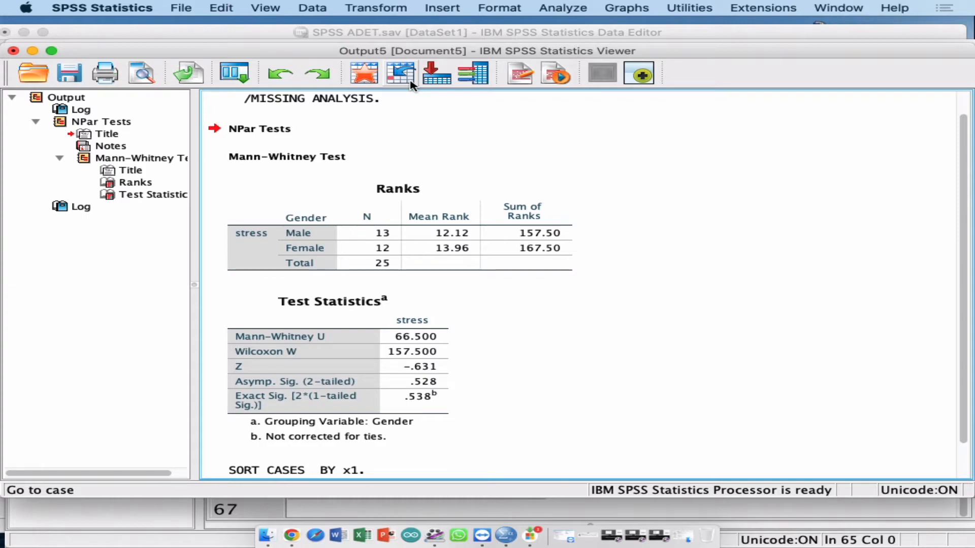
- From the SPSS ADET.sav data file, open the Frequencies procedure and add stress as the analysis variable
{"action": "key", "text": "ctrl+Up"}
{"action": "left_click", "coordinate": [352, 148]}
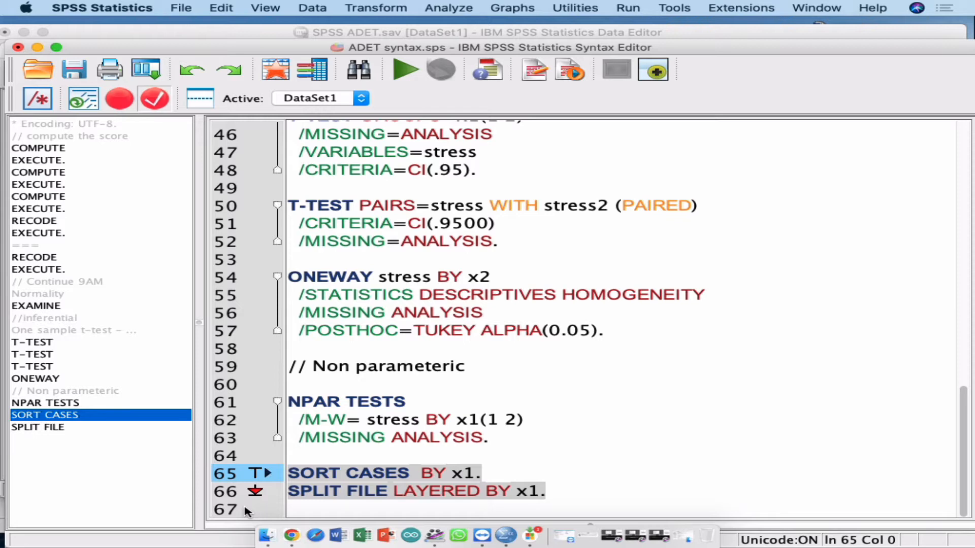
{"action": "left_click", "coordinate": [545, 405]}
{"action": "key", "text": "ctrl+Up"}
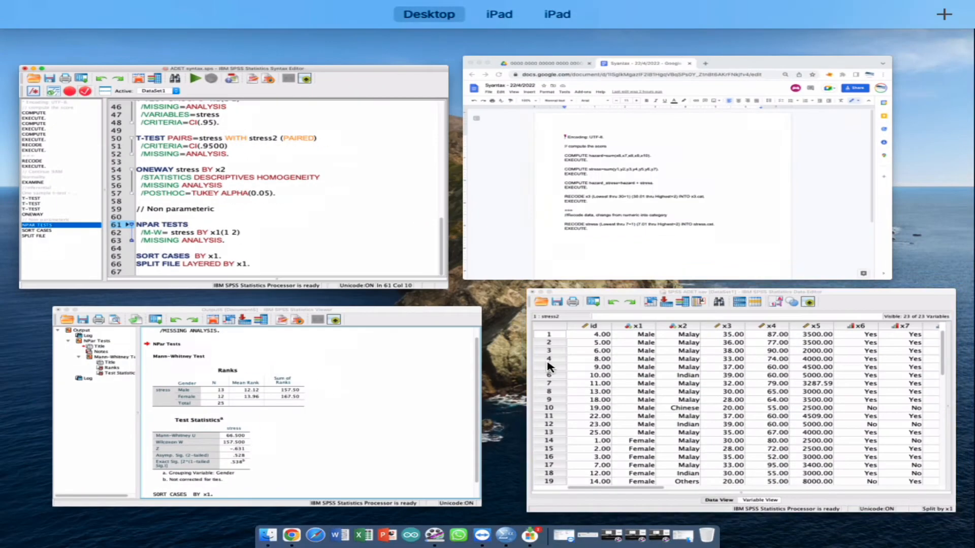
{"action": "left_click", "coordinate": [736, 406]}
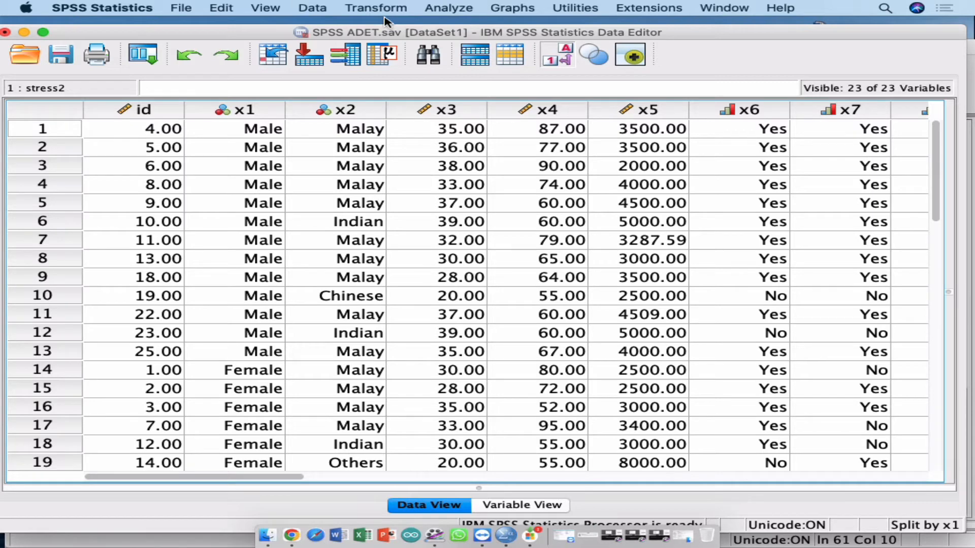
{"action": "left_click", "coordinate": [434, 11]}
{"action": "mouse_move", "coordinate": [461, 39]}
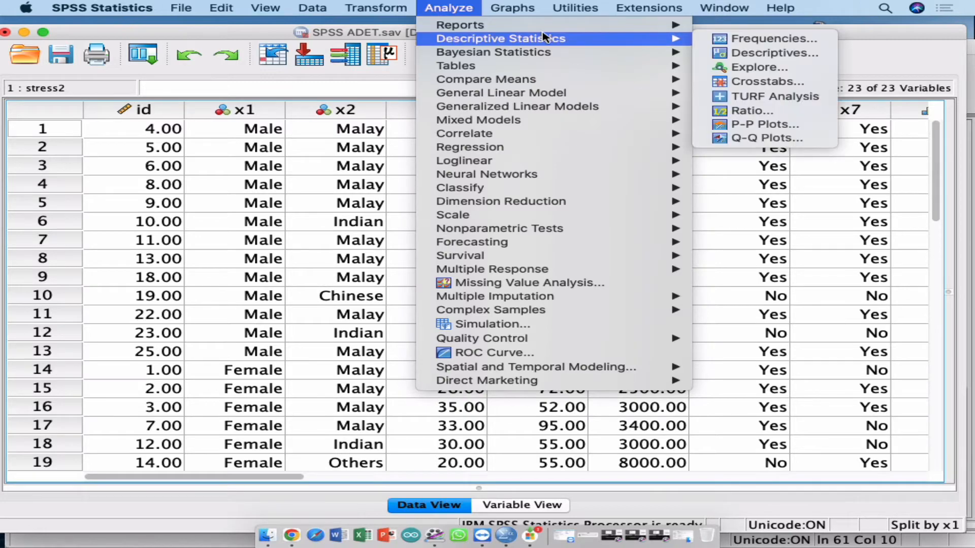
{"action": "left_click", "coordinate": [760, 40]}
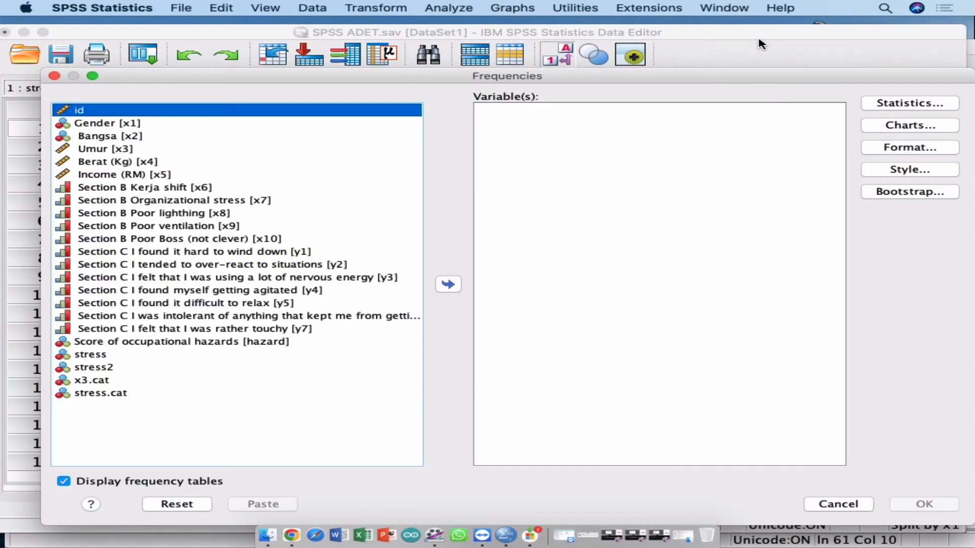
{"action": "left_click", "coordinate": [169, 108]}
{"action": "left_click", "coordinate": [85, 357]}
{"action": "left_click", "coordinate": [447, 284]}
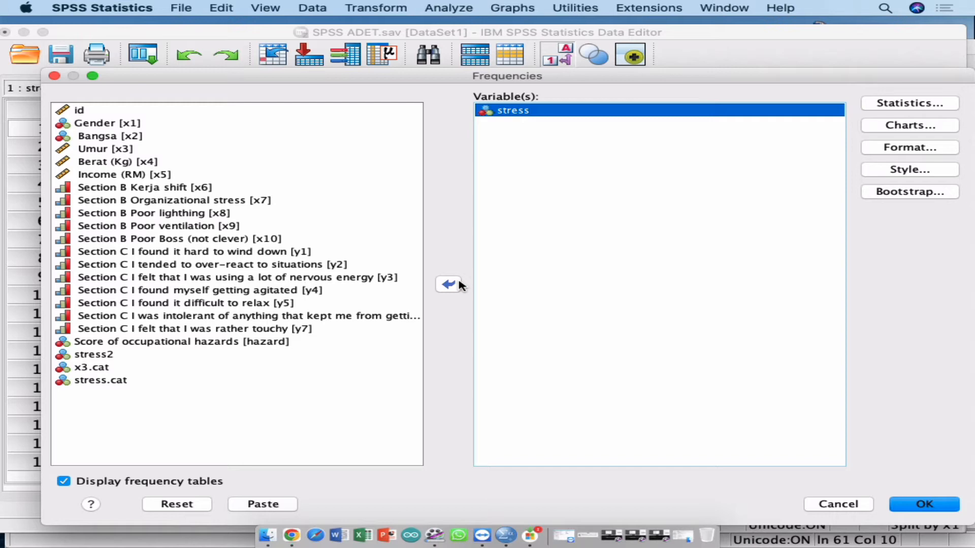
- Request the median and quartiles for stress with frequency tables turned off, and paste the Frequencies command as syntax
{"action": "left_click", "coordinate": [907, 103]}
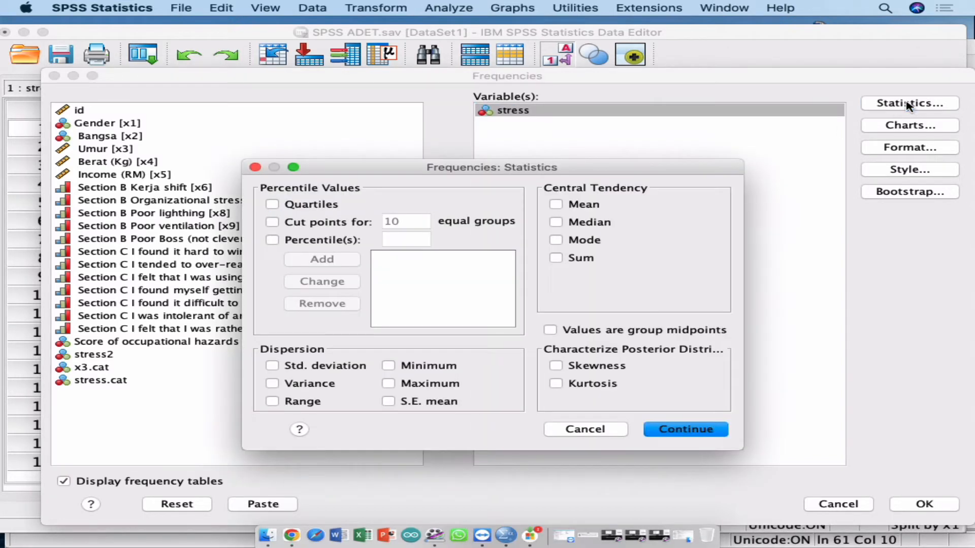
{"action": "left_click", "coordinate": [556, 222]}
{"action": "left_click", "coordinate": [314, 206]}
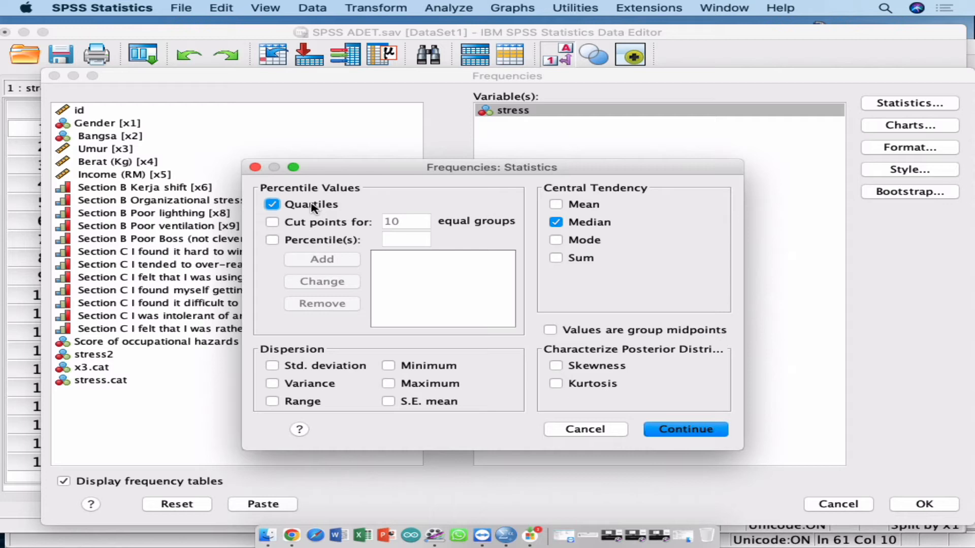
{"action": "left_click", "coordinate": [683, 430]}
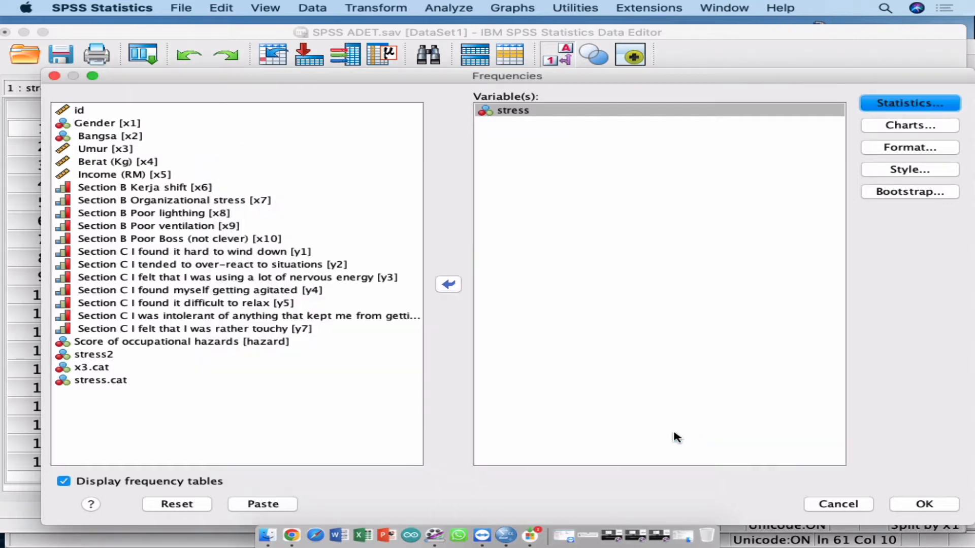
{"action": "left_click", "coordinate": [119, 486]}
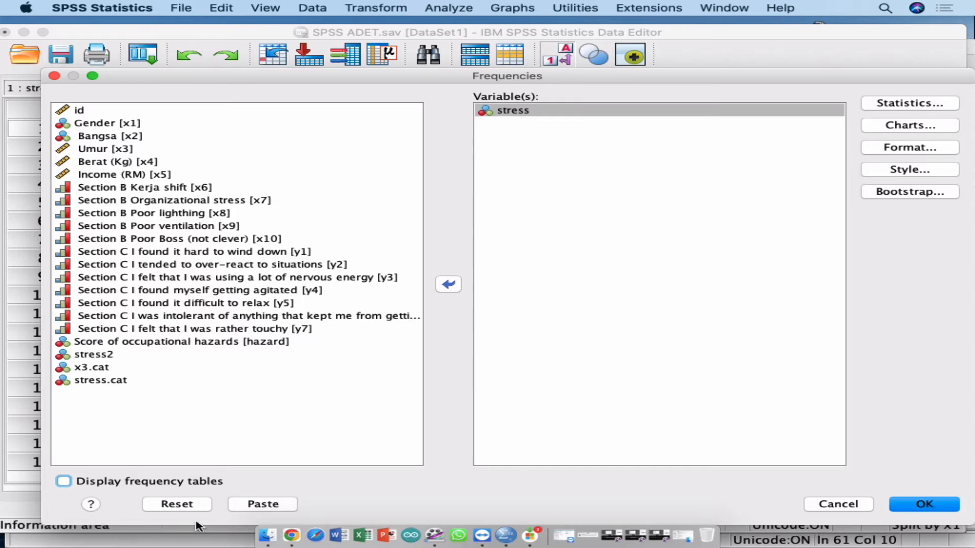
{"action": "left_click", "coordinate": [269, 509]}
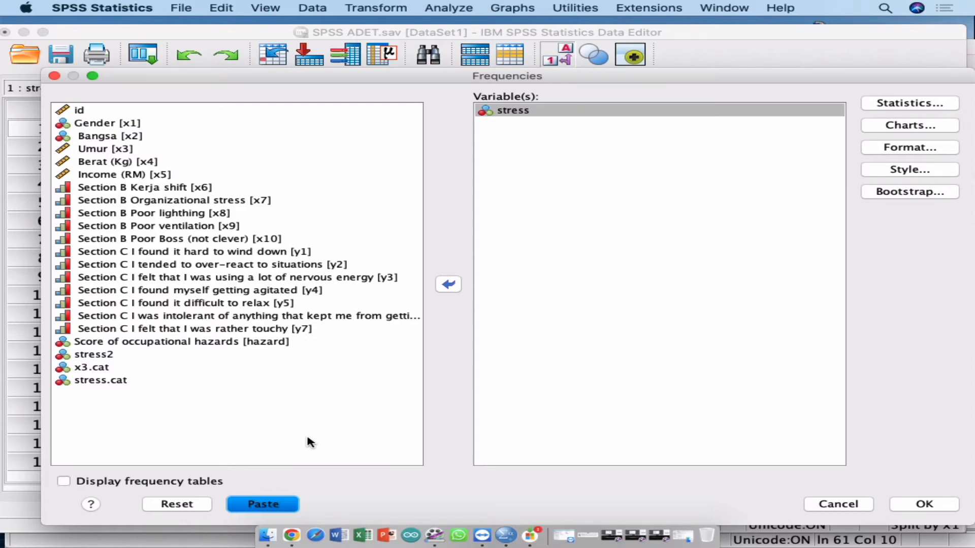
- Run the pasted FREQUENCIES command block from the syntax file and view the Statistics table for stress by gender
{"action": "key", "text": "ctrl+Up"}
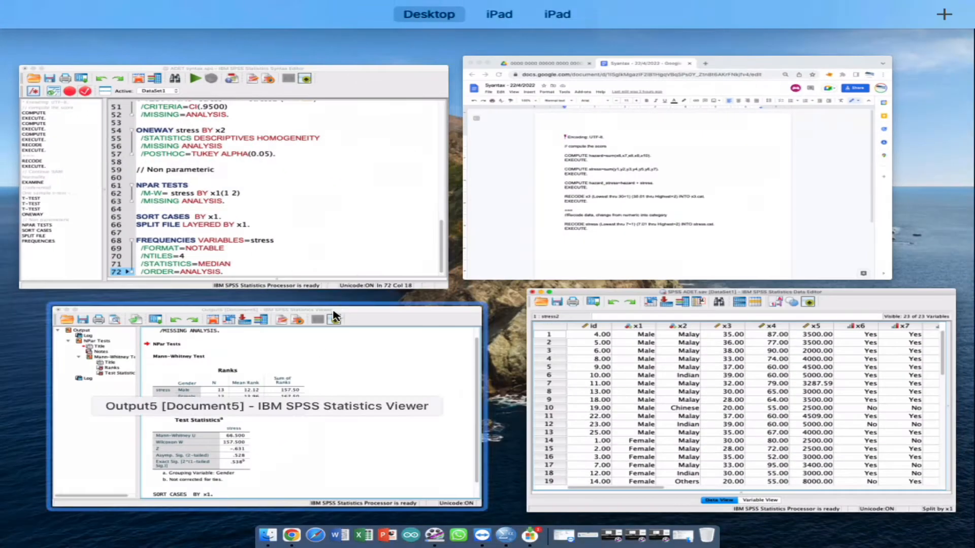
{"action": "left_click", "coordinate": [339, 262]}
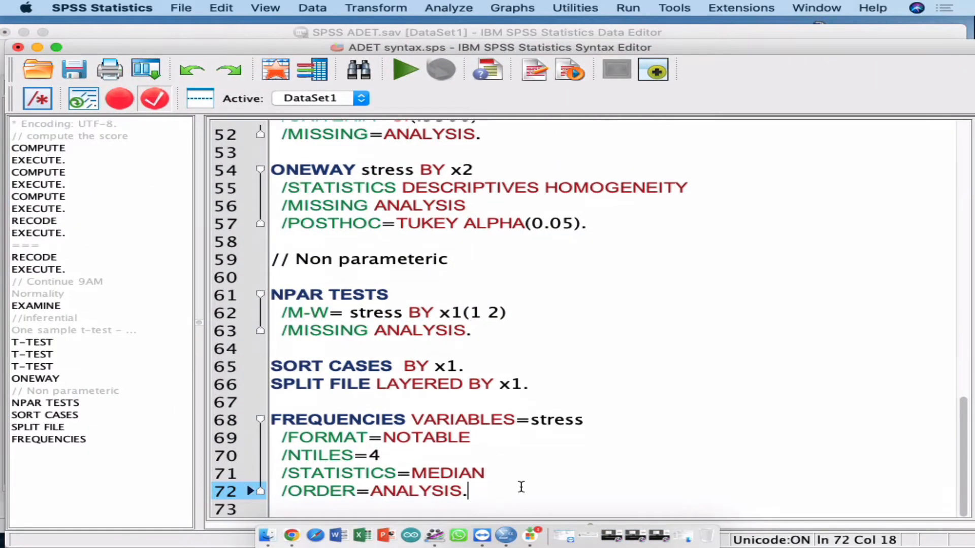
{"action": "left_click_drag", "start_coordinate": [522, 489], "coordinate": [272, 418]}
{"action": "left_click", "coordinate": [407, 72]}
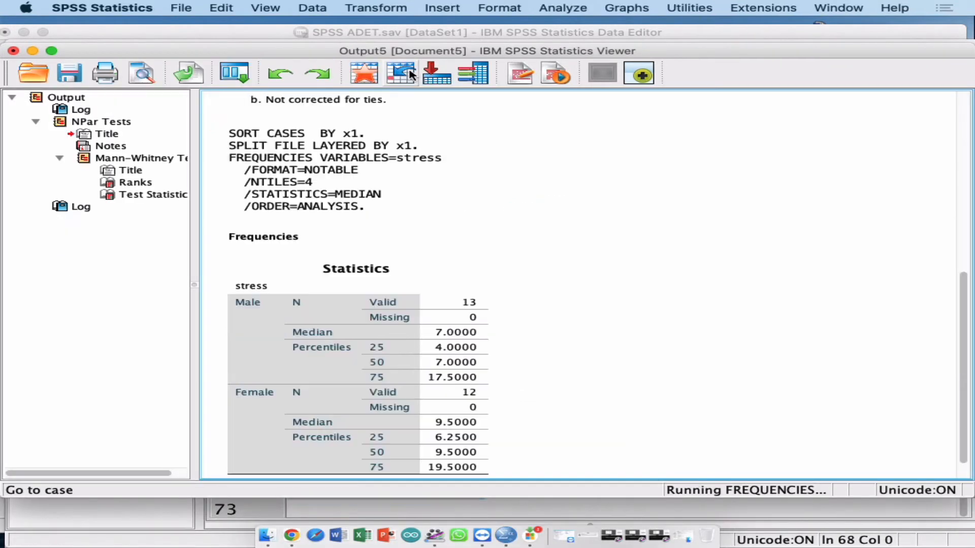
{"action": "scroll", "coordinate": [470, 251], "scroll_direction": "down", "scroll_amount": 2}
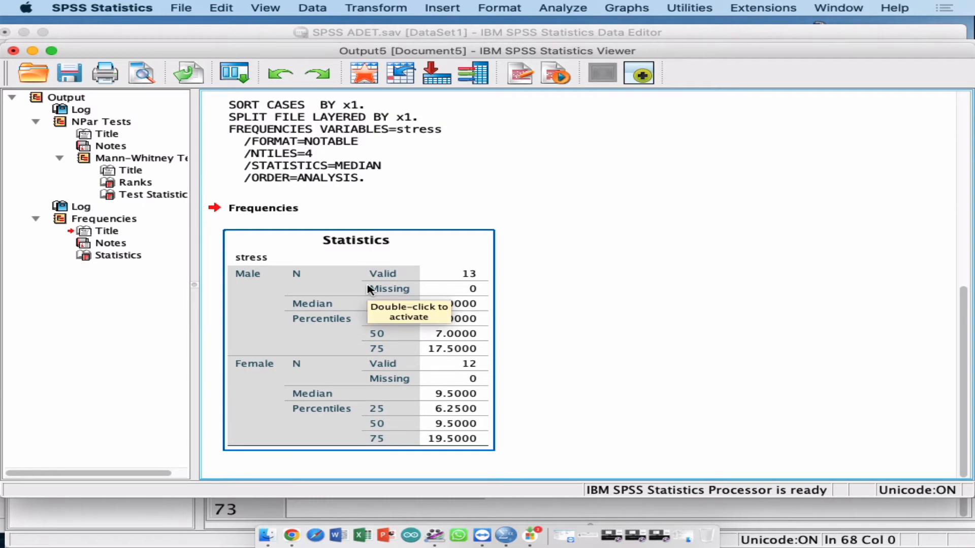
- Add the command SPLIT FILE OFF. below the FREQUENCIES block in the syntax file, separated by a blank line
{"action": "key", "text": "ctrl+Up"}
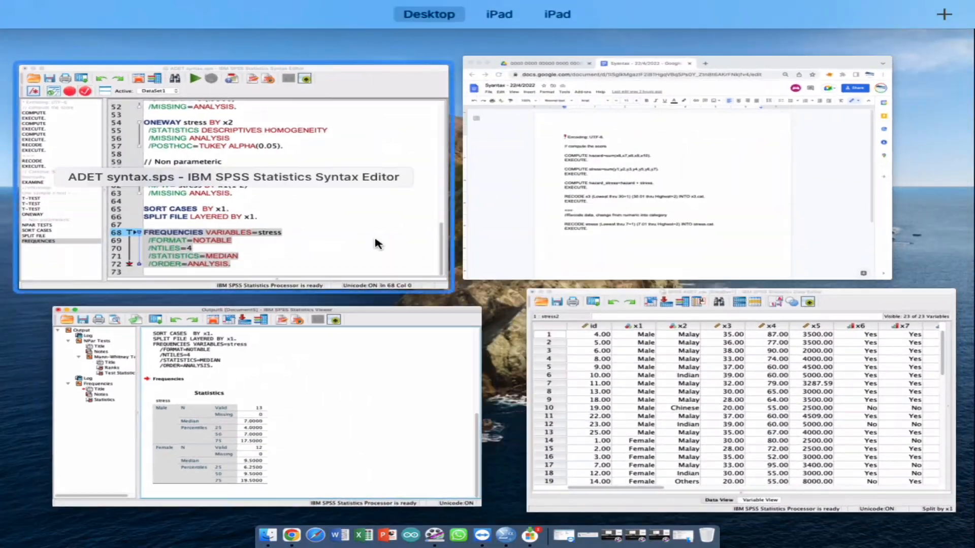
{"action": "left_click", "coordinate": [376, 242]}
{"action": "left_click", "coordinate": [518, 493]}
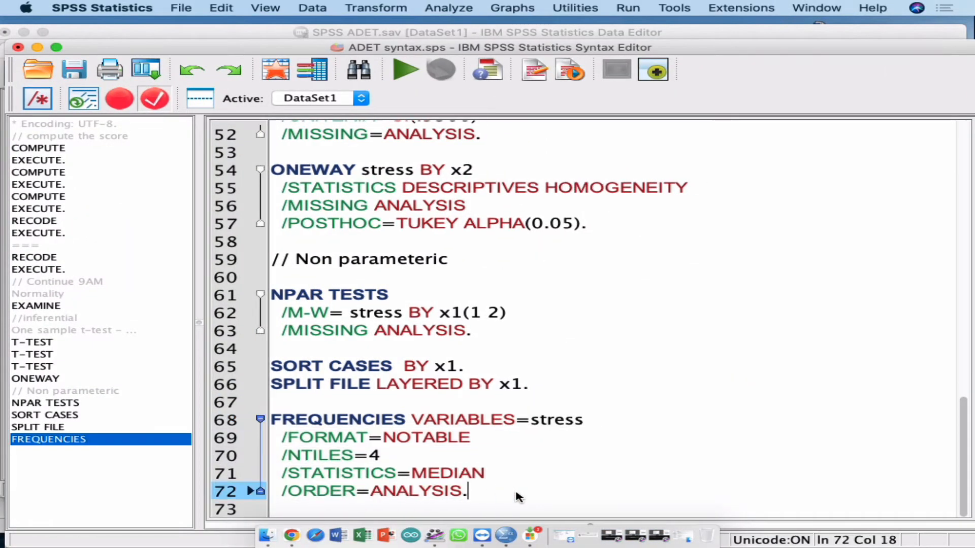
{"action": "key", "text": "Return"}
{"action": "key", "text": "Return"}
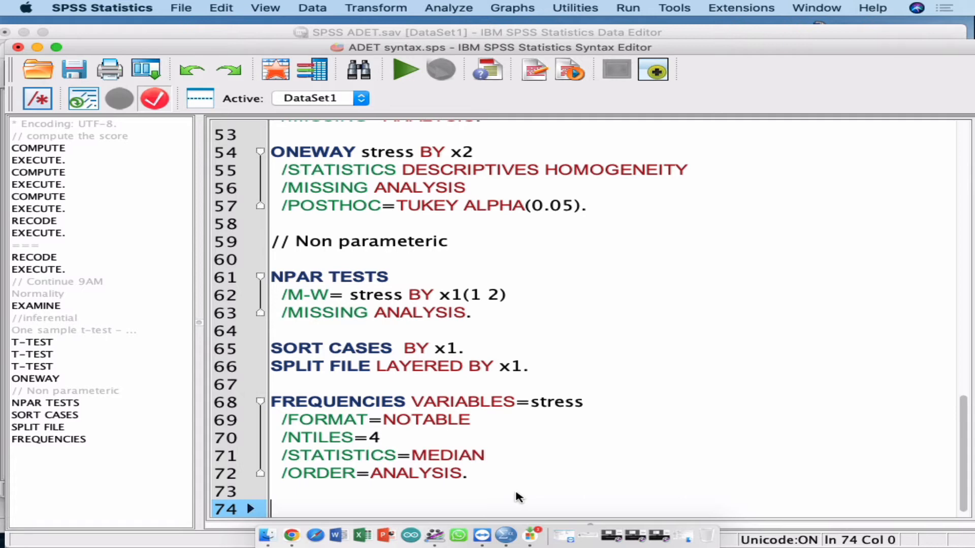
{"action": "type", "text": "SPLIT OFF FILE"}
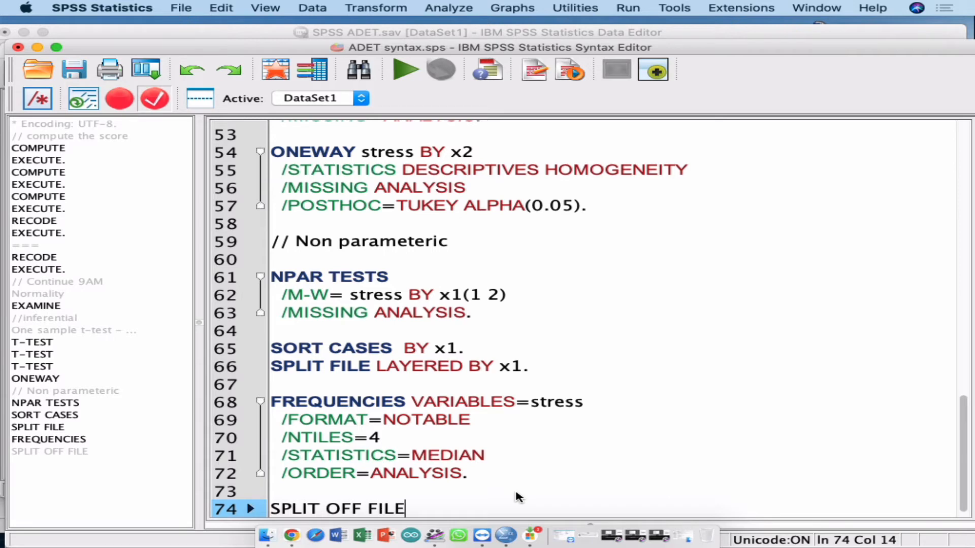
{"action": "key", "text": "BackSpace"}
{"action": "key", "text": "BackSpace"}
{"action": "key", "text": "BackSpace"}
{"action": "key", "text": "BackSpace"}
{"action": "key", "text": "BackSpace"}
{"action": "key", "text": "BackSpace"}
{"action": "key", "text": "BackSpace"}
{"action": "key", "text": "BackSpace"}
{"action": "key", "text": "BackSpace"}
{"action": "type", "text": "FILE "}
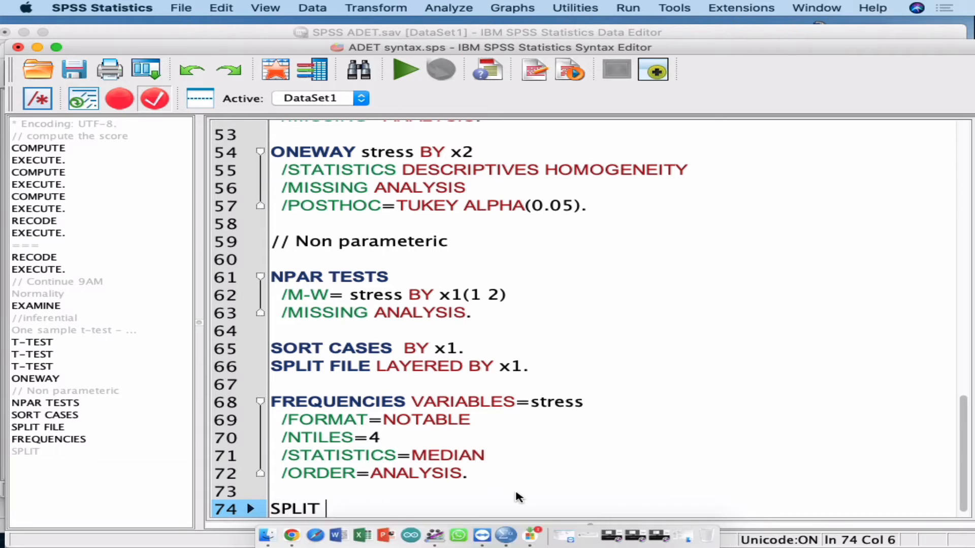
{"action": "type", "text": "OFF."}
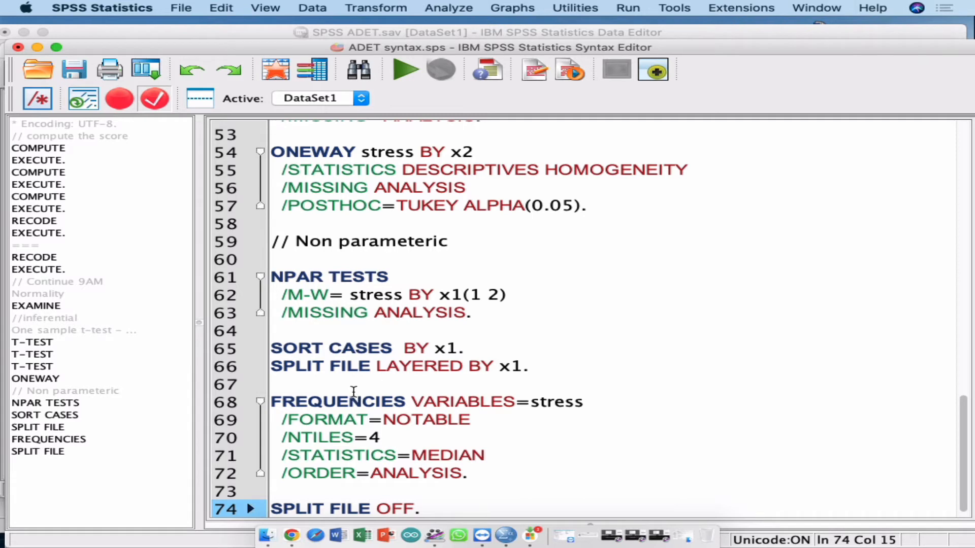
{"action": "left_click_drag", "start_coordinate": [272, 388], "coordinate": [482, 472]}
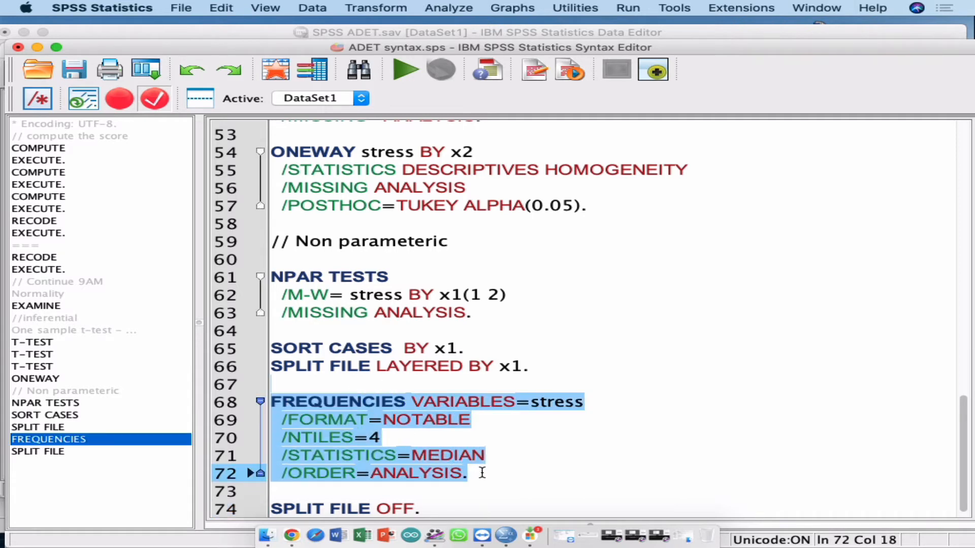
{"action": "scroll", "coordinate": [481, 472], "scroll_direction": "down", "scroll_amount": 1}
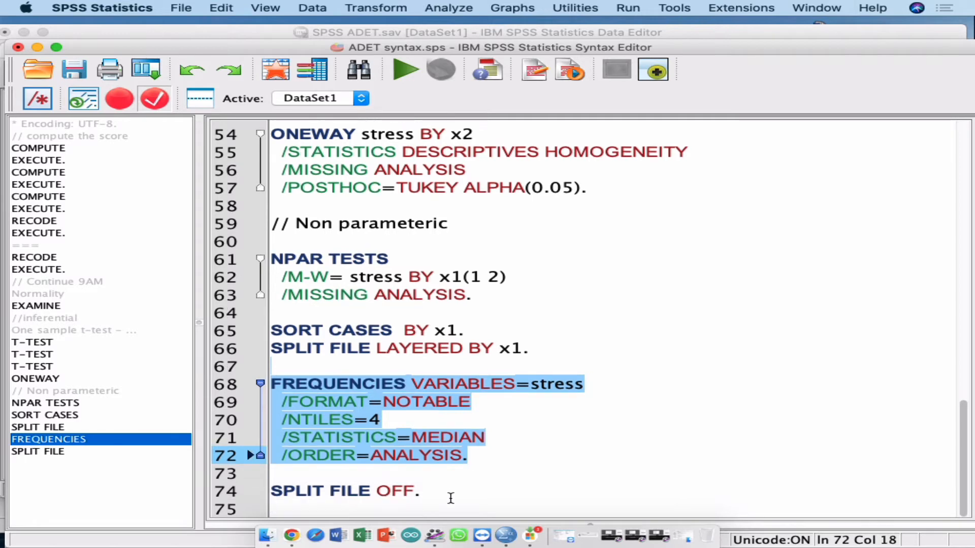
{"action": "left_click_drag", "start_coordinate": [453, 496], "coordinate": [281, 474]}
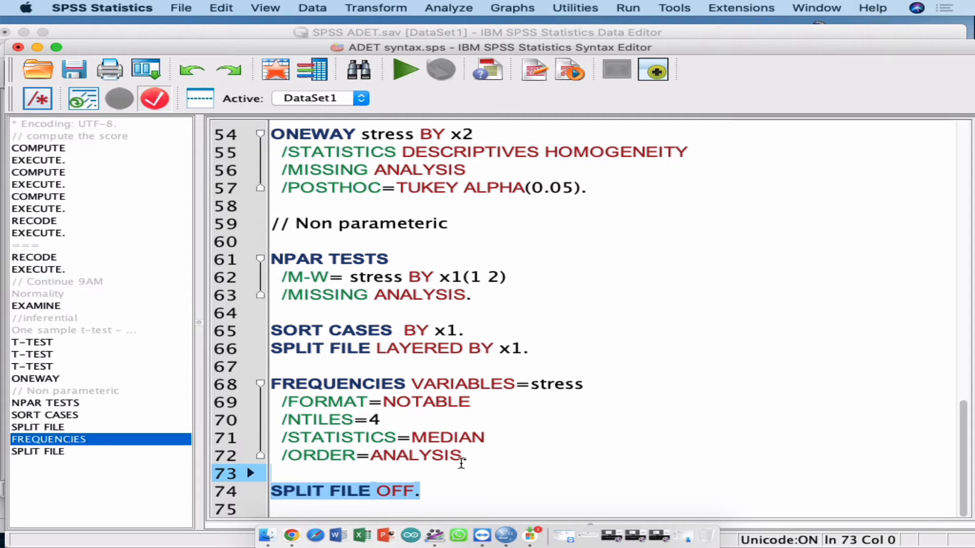
- Duplicate the commands from NPAR TESTS through SPLIT FILE OFF. at the end of the syntax file
{"action": "left_click", "coordinate": [435, 496]}
{"action": "key", "text": "Return"}
{"action": "key", "text": "Return"}
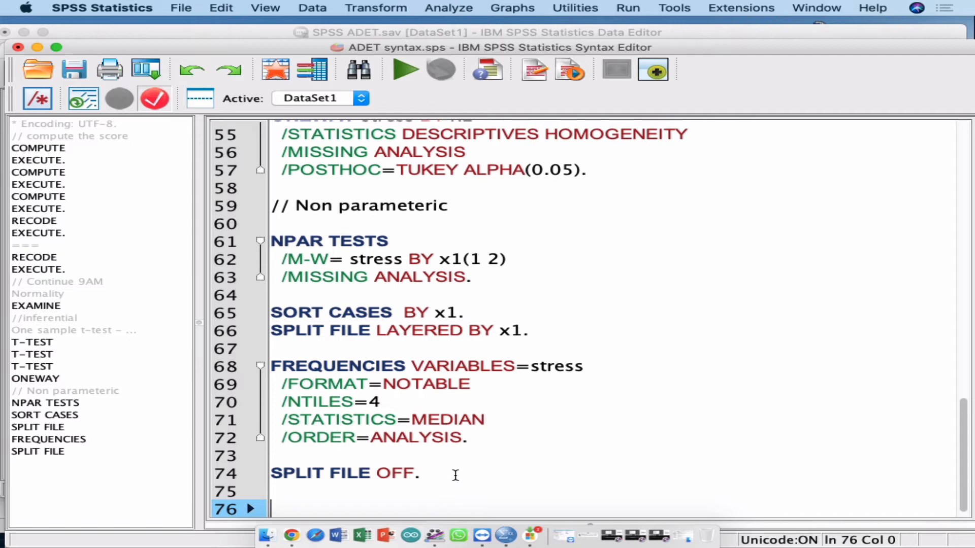
{"action": "left_click_drag", "start_coordinate": [455, 475], "coordinate": [242, 241]}
{"action": "key", "text": "super+c"}
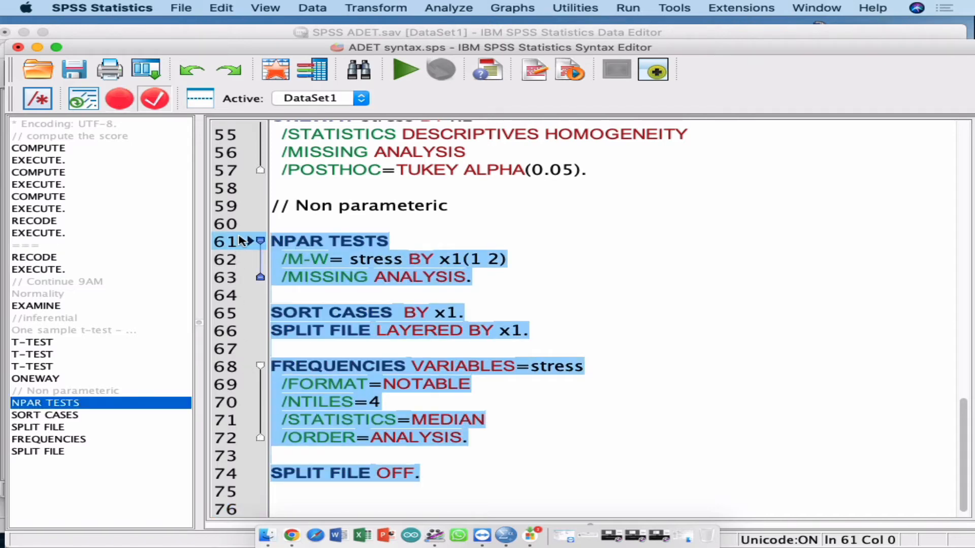
{"action": "scroll", "coordinate": [450, 455], "scroll_direction": "down", "scroll_amount": 1}
{"action": "left_click", "coordinate": [449, 513]}
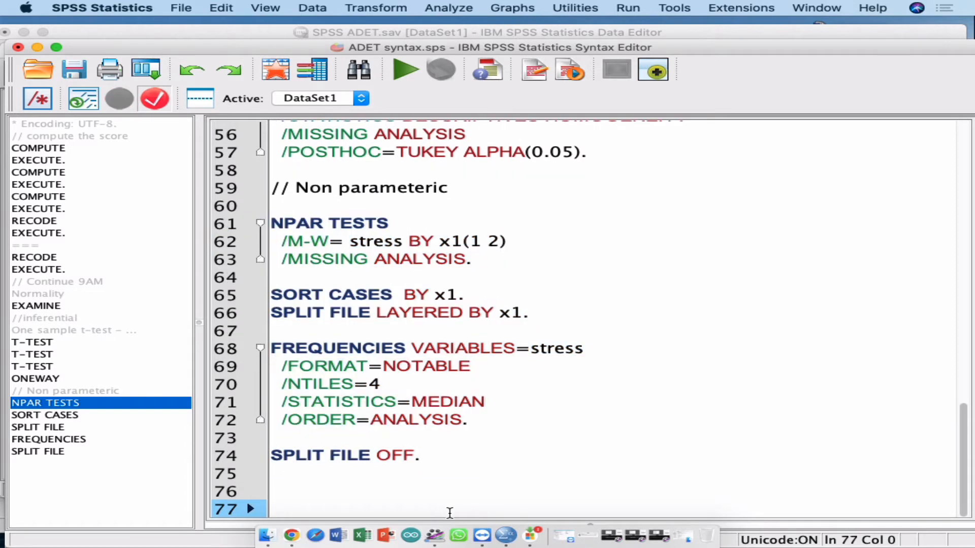
{"action": "key", "text": "super+v"}
- Insert the separator line /////====== above the copied NPAR TESTS command, with a blank line between them
{"action": "left_click", "coordinate": [537, 246]}
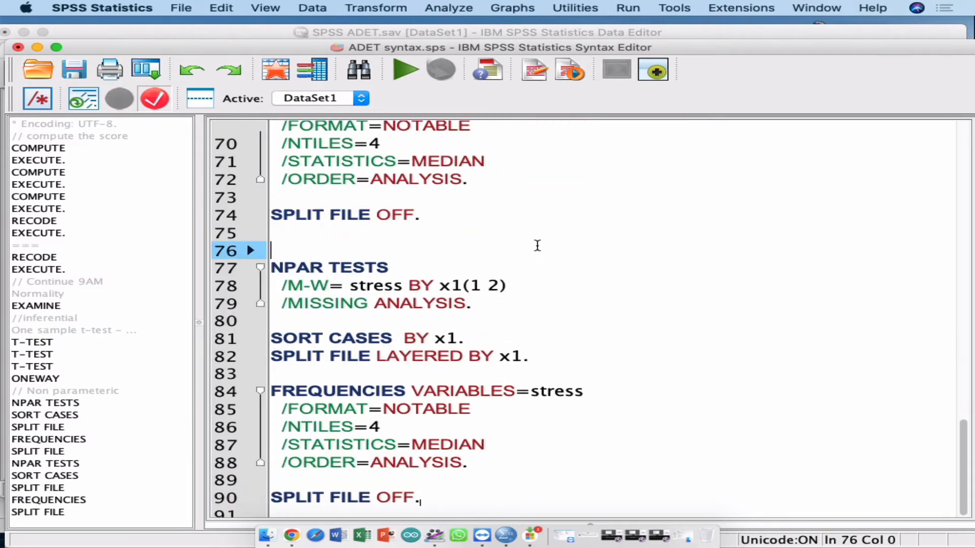
{"action": "key", "text": "Return"}
{"action": "type", "text": "///"}
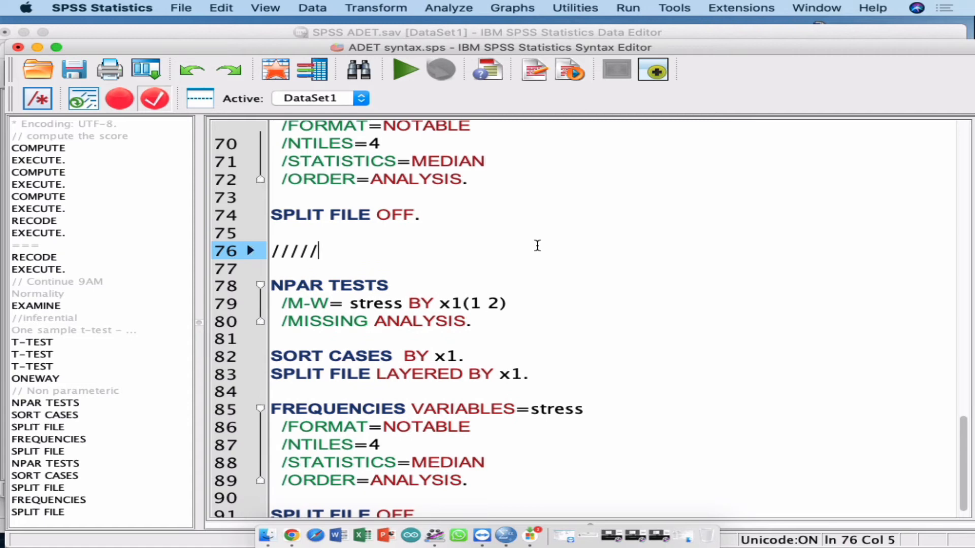
{"action": "type", "text": "======"}
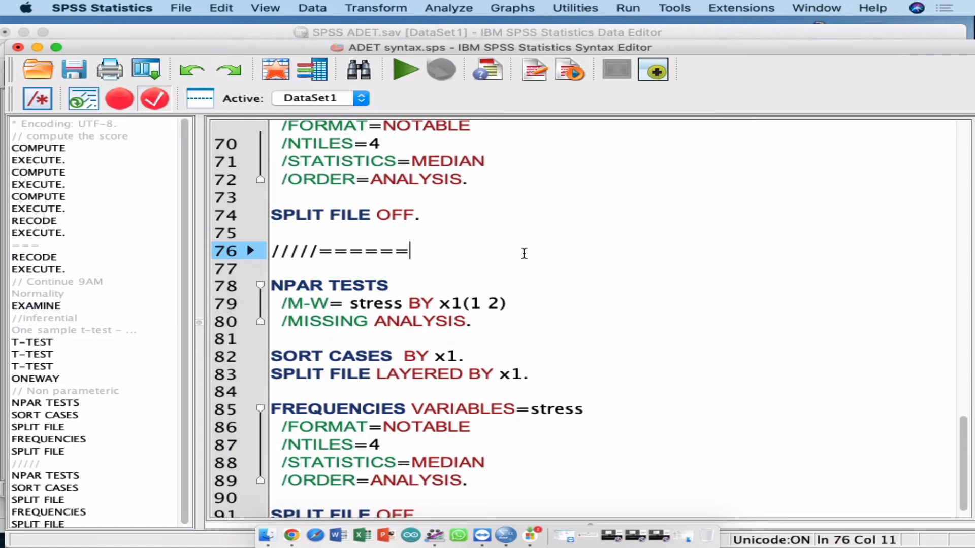
- Replace stress with x3 as the test variable in the M-W line of the copied NPAR TESTS command
{"action": "double_click", "coordinate": [379, 304]}
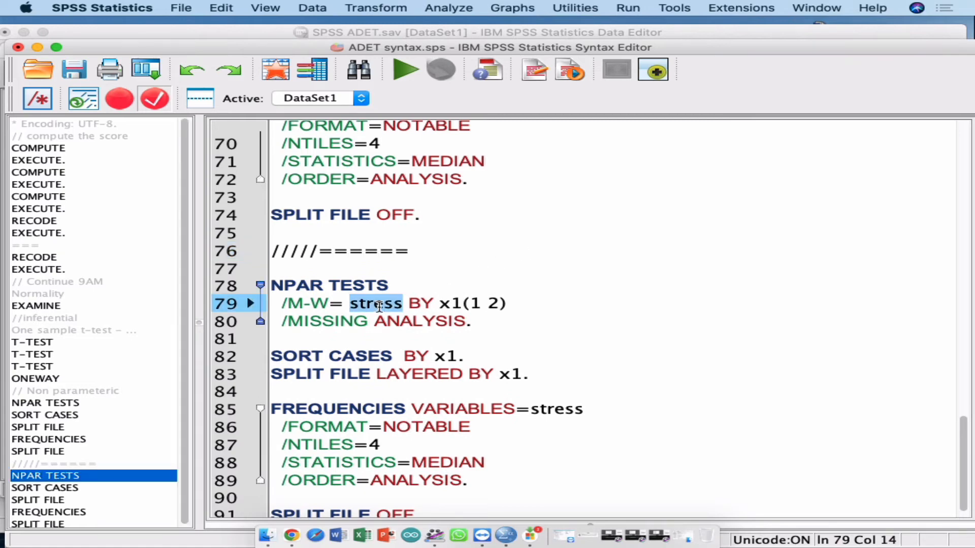
{"action": "type", "text": "inc"}
{"action": "key", "text": "BackSpace"}
{"action": "key", "text": "BackSpace"}
{"action": "key", "text": "BackSpace"}
{"action": "type", "text": "x3"}
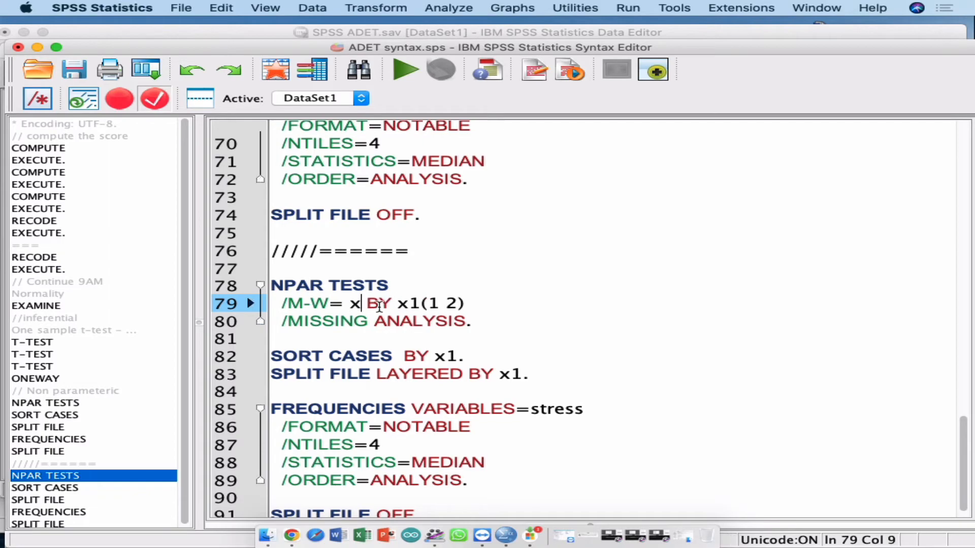
- Check the variable columns in the data file and return to the M-W line of the copied NPAR TESTS command
{"action": "key", "text": "ctrl+Up"}
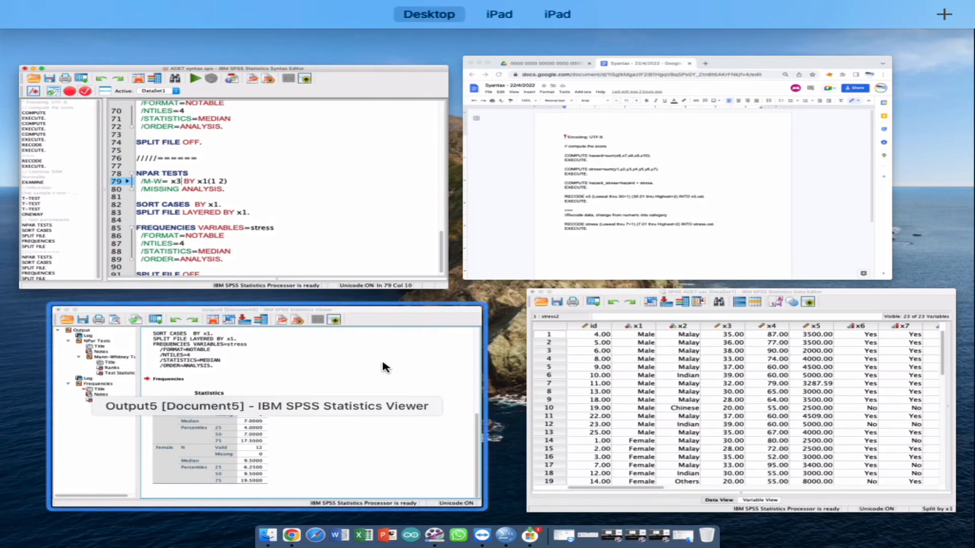
{"action": "left_click", "coordinate": [609, 386]}
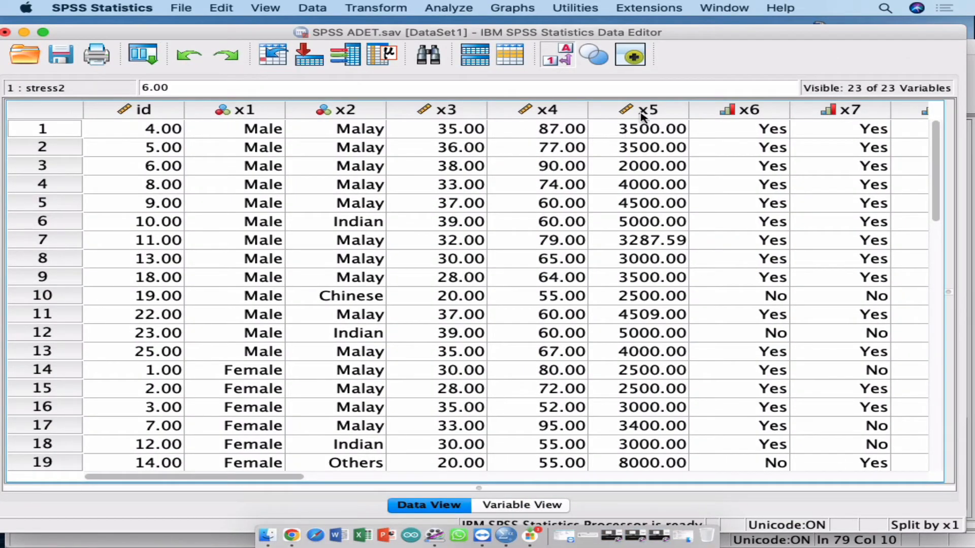
{"action": "key", "text": "ctrl+Up"}
{"action": "left_click", "coordinate": [447, 304]}
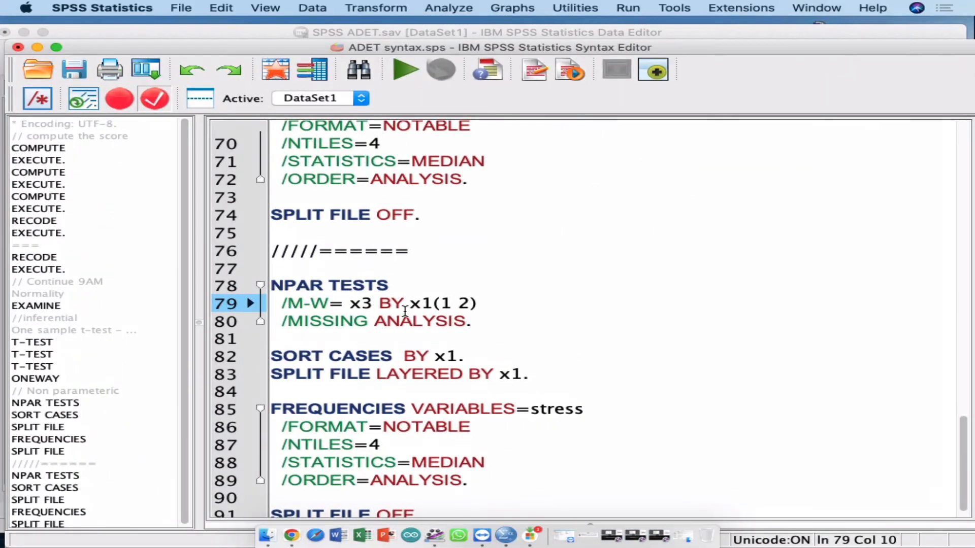
- Set x5 as the test variable in the M-W line of the copied NPAR TESTS command
{"action": "key", "text": "BackSpace"}
{"action": "key", "text": "BackSpace"}
{"action": "type", "text": "x5"}
- Run the copied commands from NPAR TESTS through the final SPLIT FILE OFF. and check the Mann-Whitney Ranks table in the output
{"action": "scroll", "coordinate": [464, 365], "scroll_direction": "down", "scroll_amount": 1}
{"action": "scroll", "coordinate": [477, 472], "scroll_direction": "up", "scroll_amount": 1}
{"action": "left_click", "coordinate": [470, 509]}
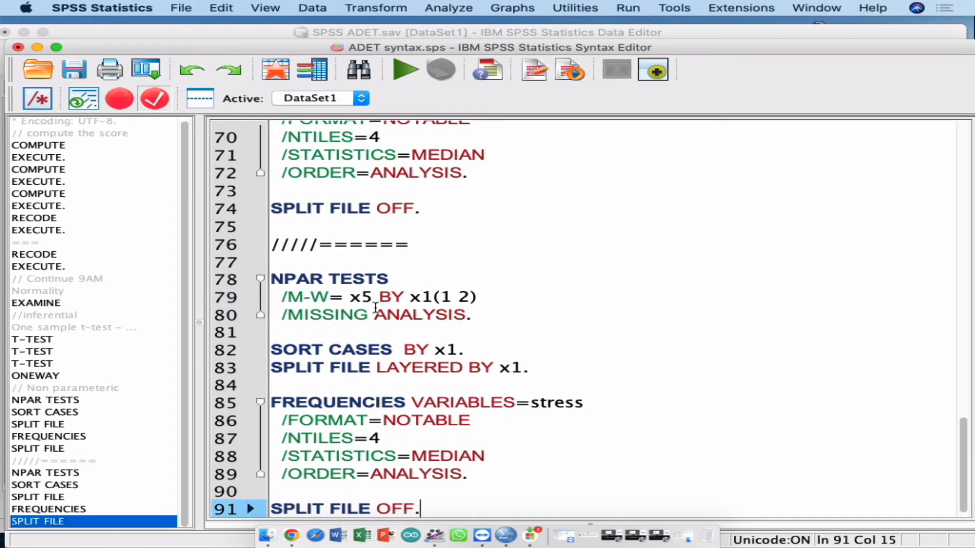
{"action": "left_click", "coordinate": [298, 263], "text": "shift"}
{"action": "key", "text": "super+r"}
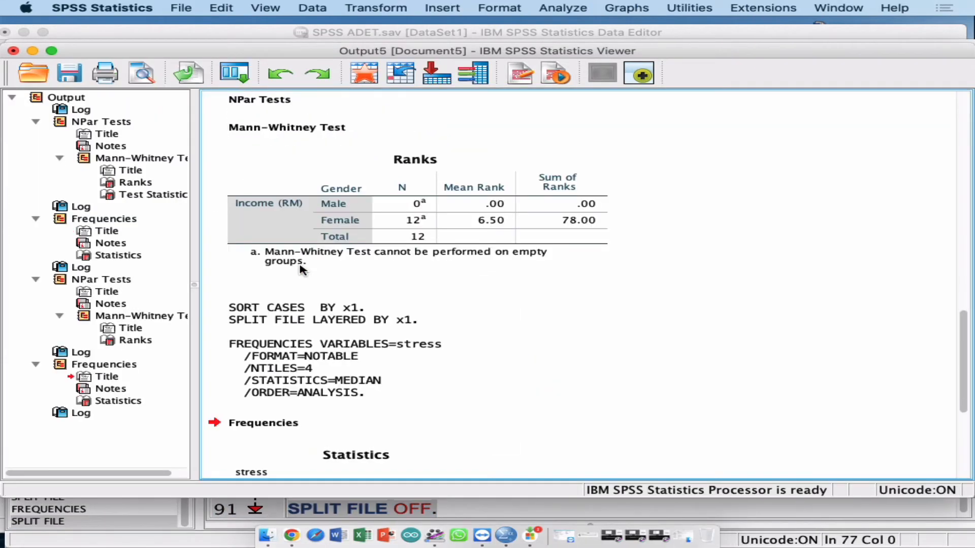
{"action": "scroll", "coordinate": [465, 348], "scroll_direction": "up", "scroll_amount": 10}
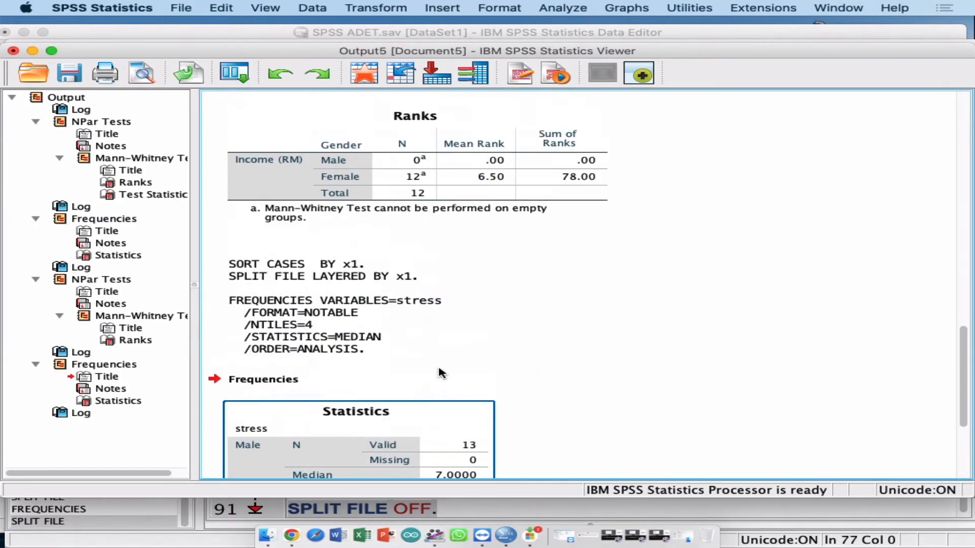
{"action": "scroll", "coordinate": [441, 358], "scroll_direction": "down", "scroll_amount": 1}
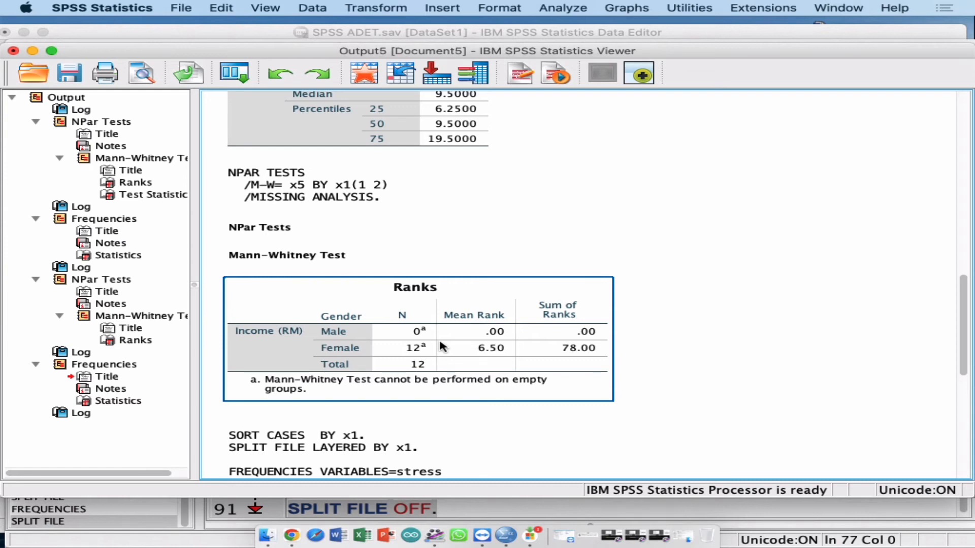
- Return to the syntax file and review the copied block, highlighting the SPLIT FILE OFF. line above the separator
{"action": "key", "text": "ctrl+Up"}
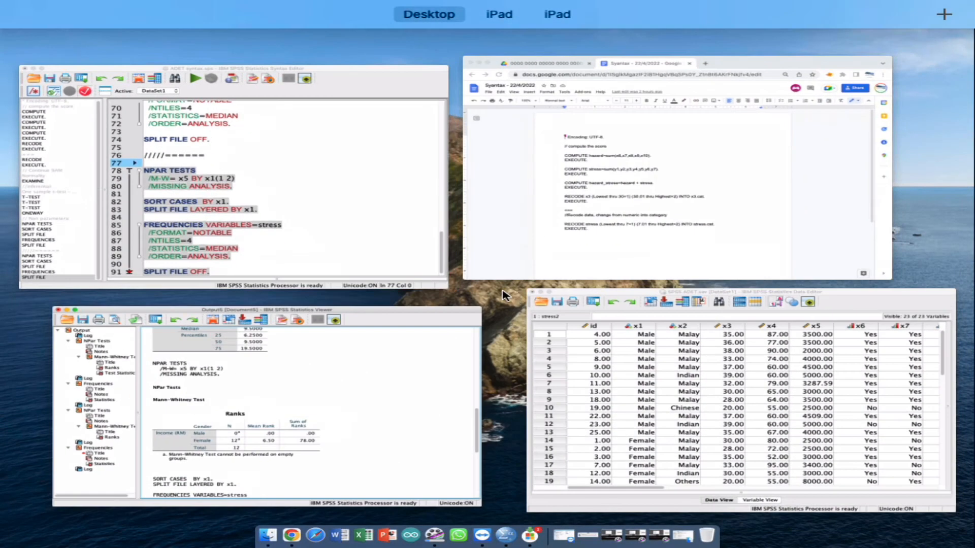
{"action": "left_click", "coordinate": [359, 248]}
{"action": "left_click", "coordinate": [429, 223]}
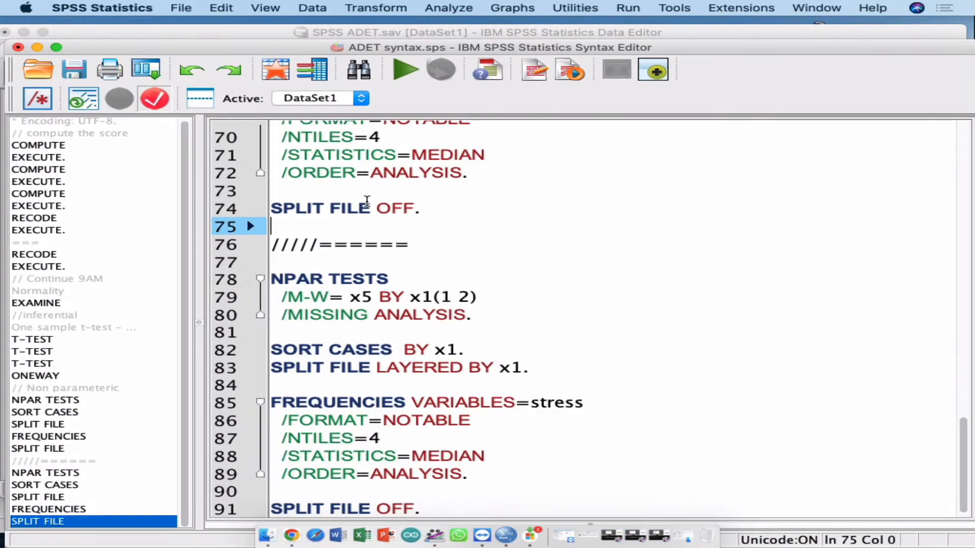
{"action": "left_click", "coordinate": [328, 187]}
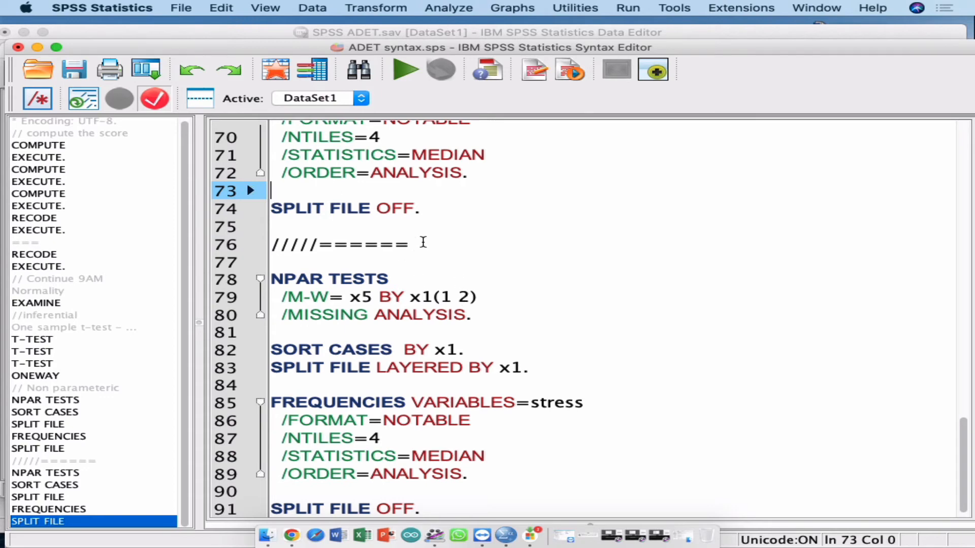
{"action": "left_click", "coordinate": [442, 211]}
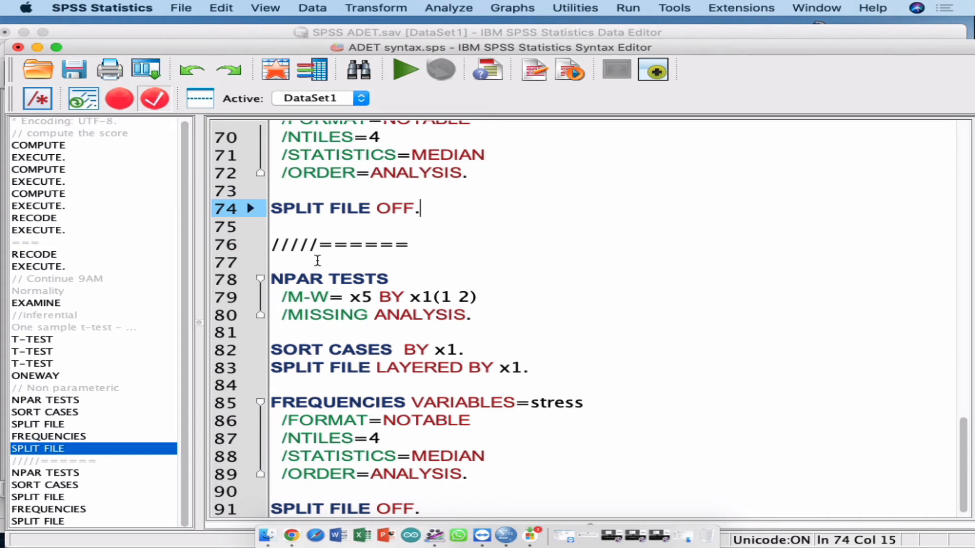
{"action": "left_click_drag", "start_coordinate": [317, 260], "coordinate": [446, 507]}
{"action": "triple_click", "coordinate": [372, 207]}
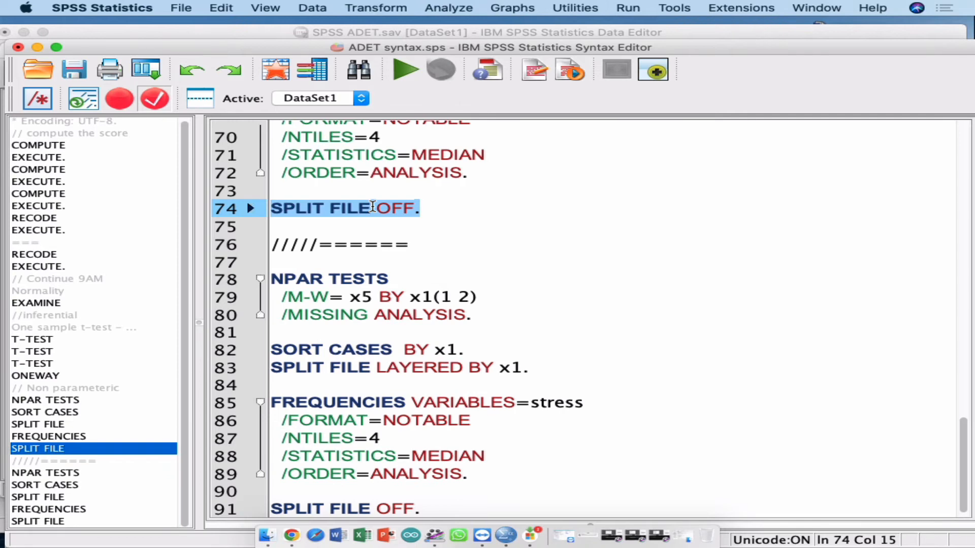
- Examine the Income (RM) Ranks table and its footnote in the output of the last Mann-Whitney test
{"action": "key", "text": "ctrl+Up"}
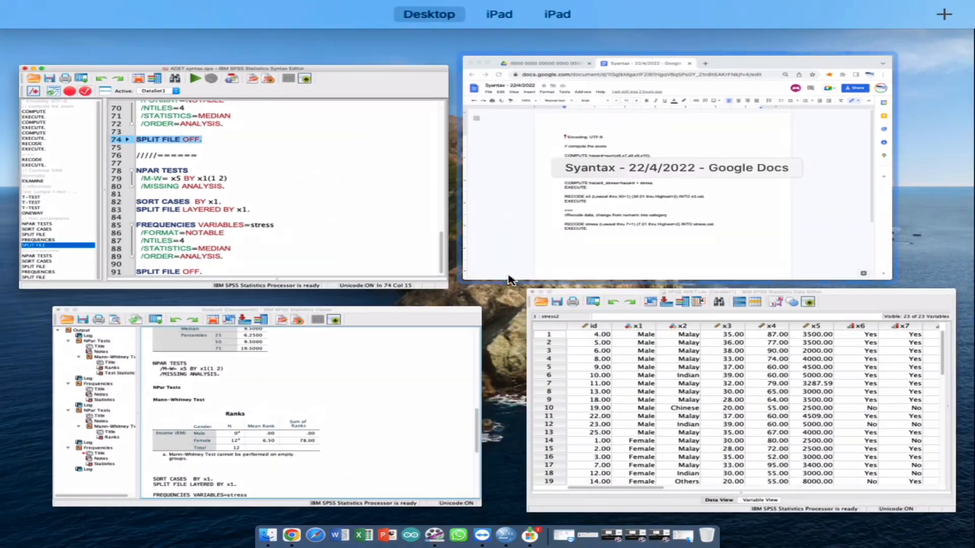
{"action": "left_click", "coordinate": [477, 391]}
{"action": "scroll", "coordinate": [499, 391], "scroll_direction": "down", "scroll_amount": 4}
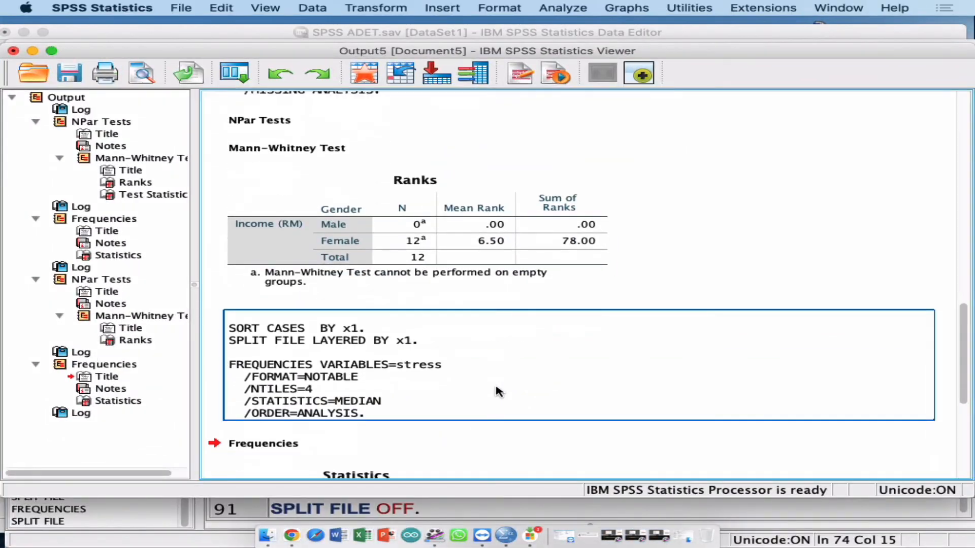
{"action": "left_click", "coordinate": [481, 247]}
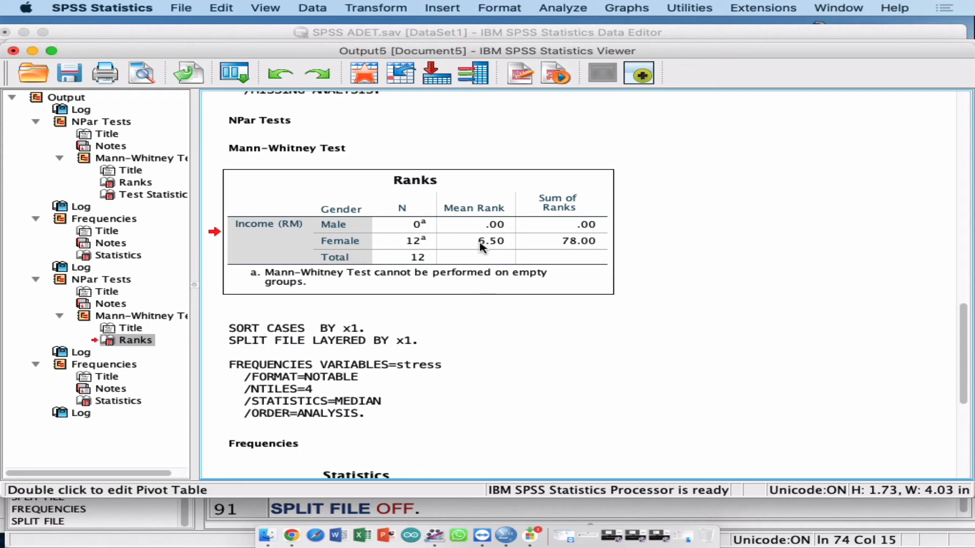
{"action": "double_click", "coordinate": [480, 247]}
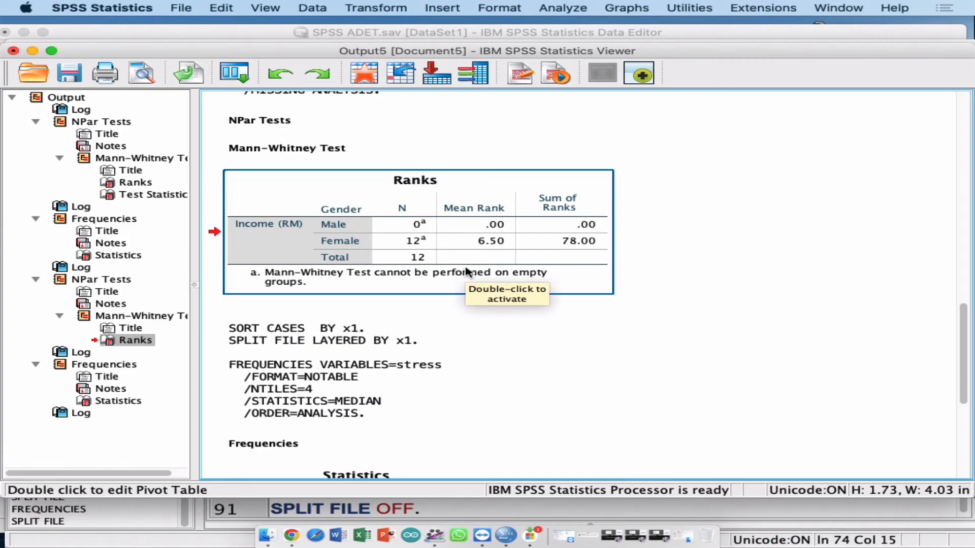
- Run the syntax from the SPLIT FILE OFF. line above the separator through the final SPLIT FILE OFF. line
{"action": "key", "text": "ctrl+Up"}
{"action": "left_click", "coordinate": [327, 231]}
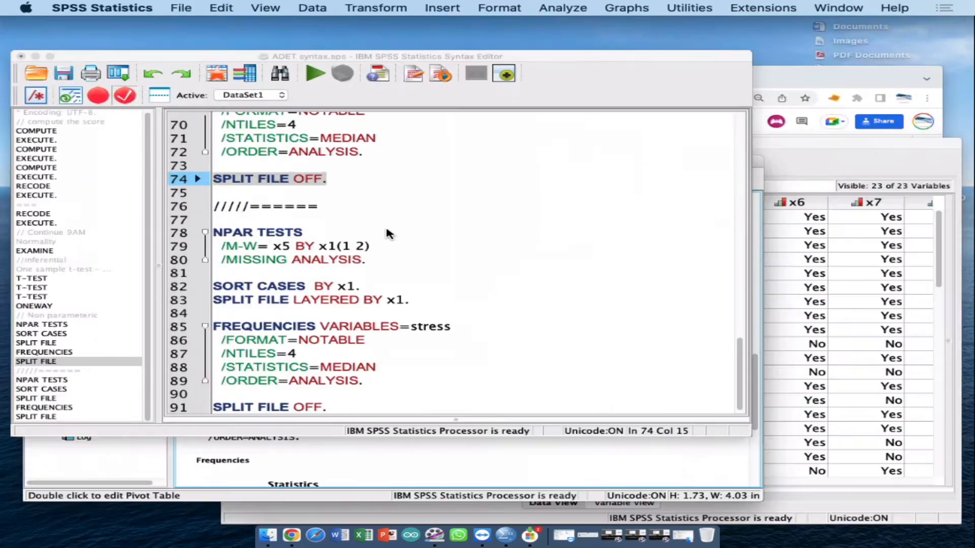
{"action": "left_click", "coordinate": [327, 231]}
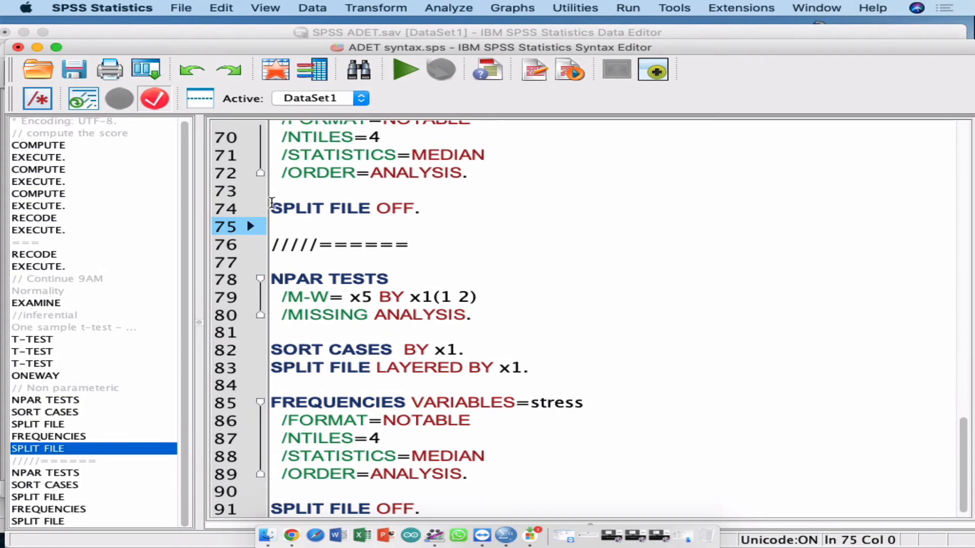
{"action": "left_click_drag", "start_coordinate": [272, 203], "coordinate": [458, 512]}
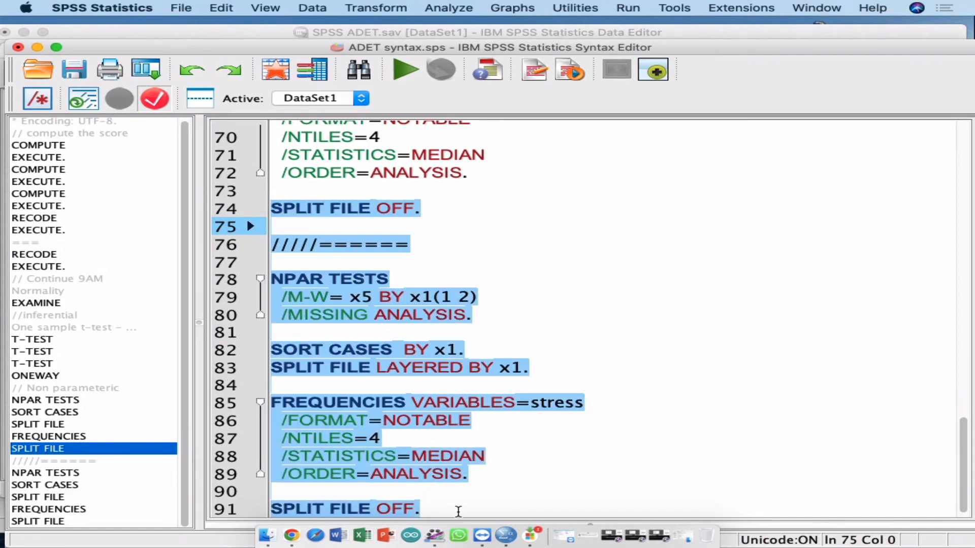
{"action": "key", "text": "super+r"}
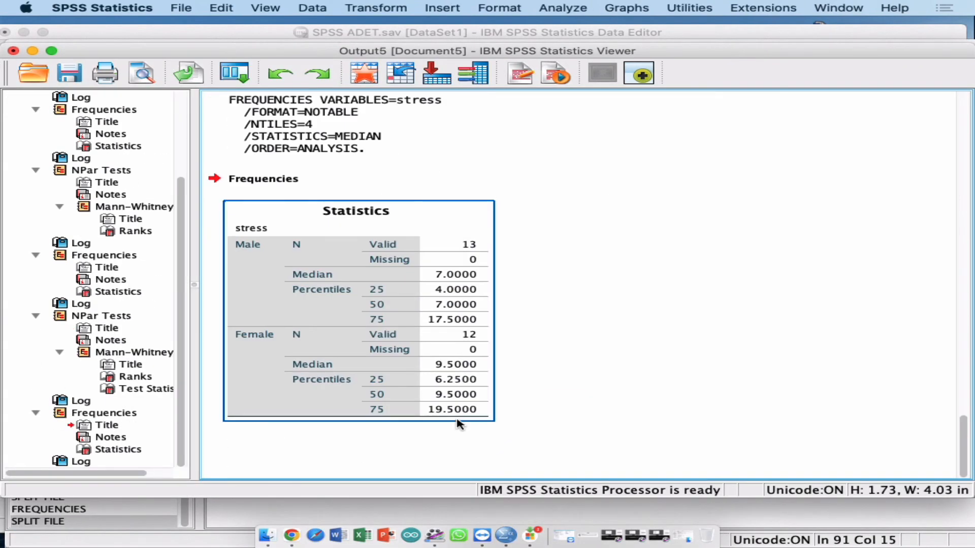
- Examine the Ranks and Test Statistics tables for Income (RM) and the Frequencies Statistics table in the new output
{"action": "scroll", "coordinate": [458, 424], "scroll_direction": "up", "scroll_amount": 5}
{"action": "scroll", "coordinate": [433, 234], "scroll_direction": "up", "scroll_amount": 3}
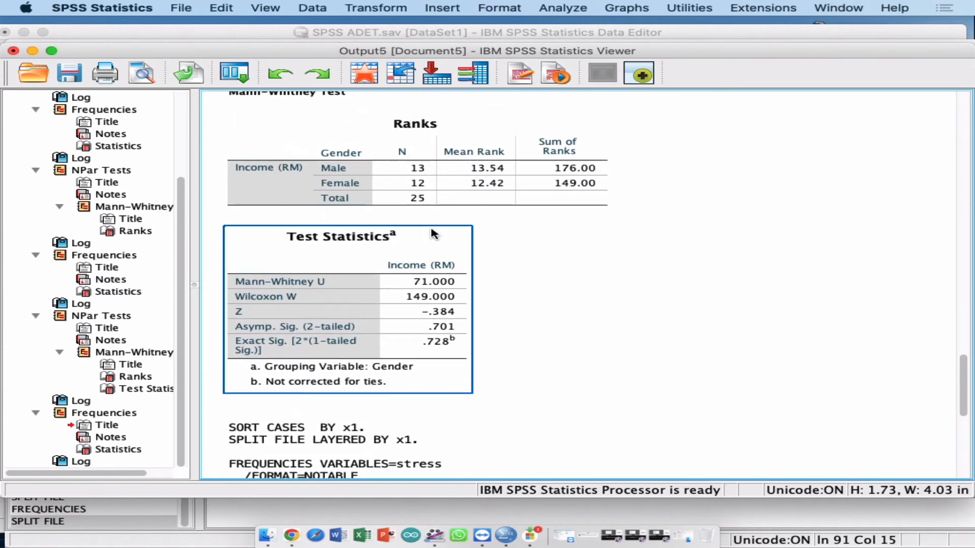
{"action": "left_click", "coordinate": [469, 195]}
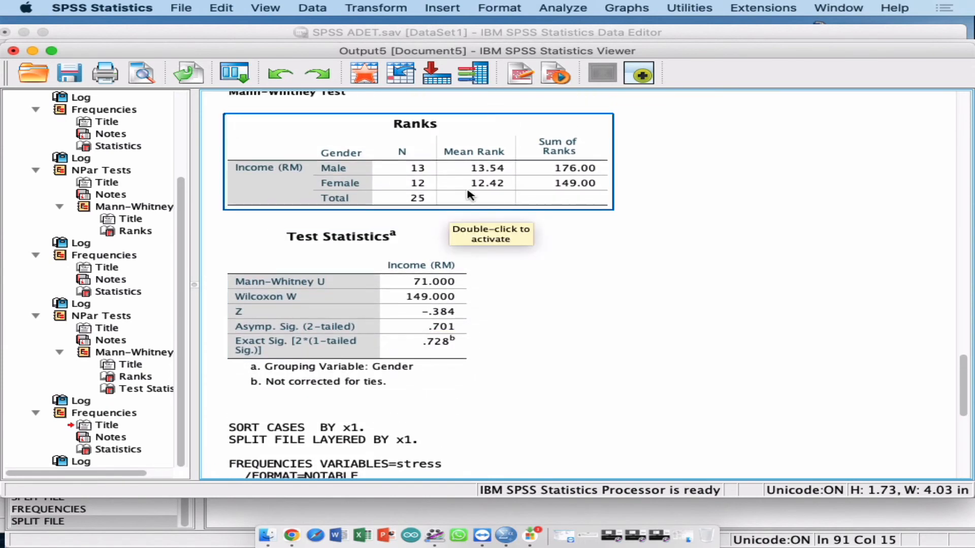
{"action": "left_click", "coordinate": [370, 330]}
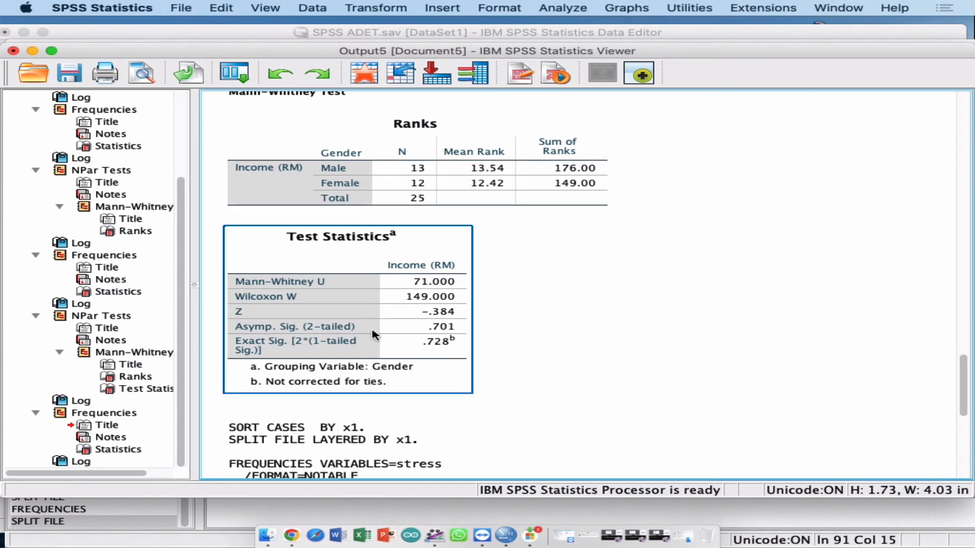
{"action": "scroll", "coordinate": [371, 330], "scroll_direction": "down", "scroll_amount": 8}
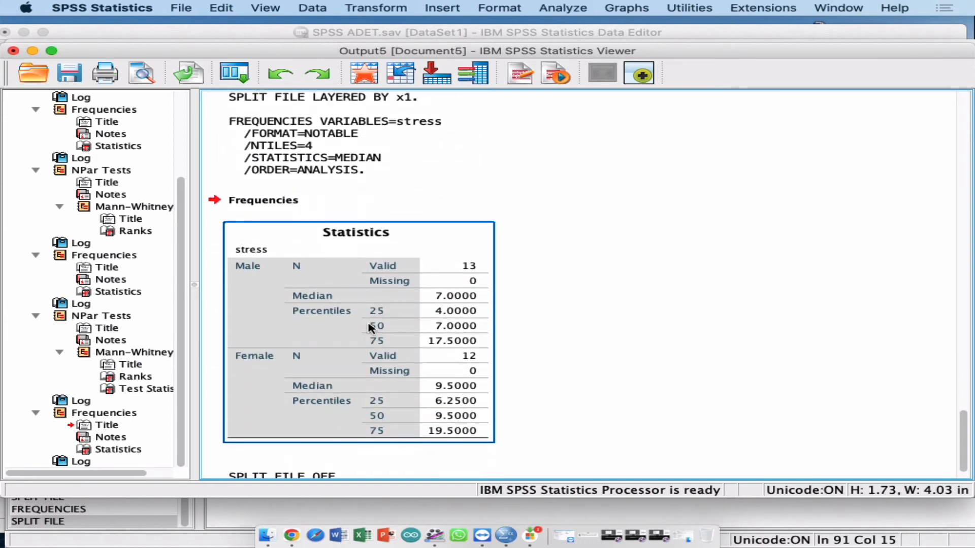
{"action": "scroll", "coordinate": [369, 328], "scroll_direction": "down", "scroll_amount": 2}
- Return to the syntax file and set x5 as the variable in the copied FREQUENCIES command
{"action": "key", "text": "ctrl+Up"}
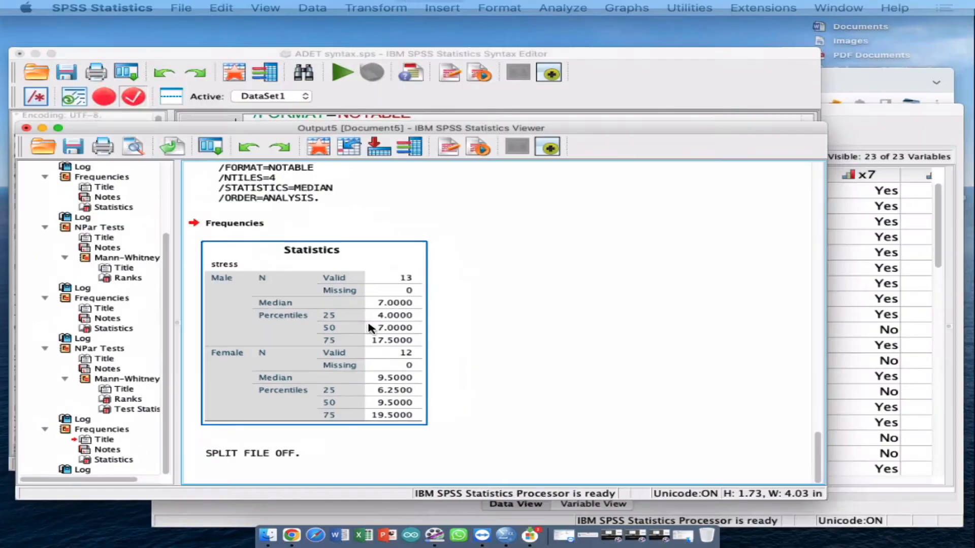
{"action": "left_click", "coordinate": [371, 238]}
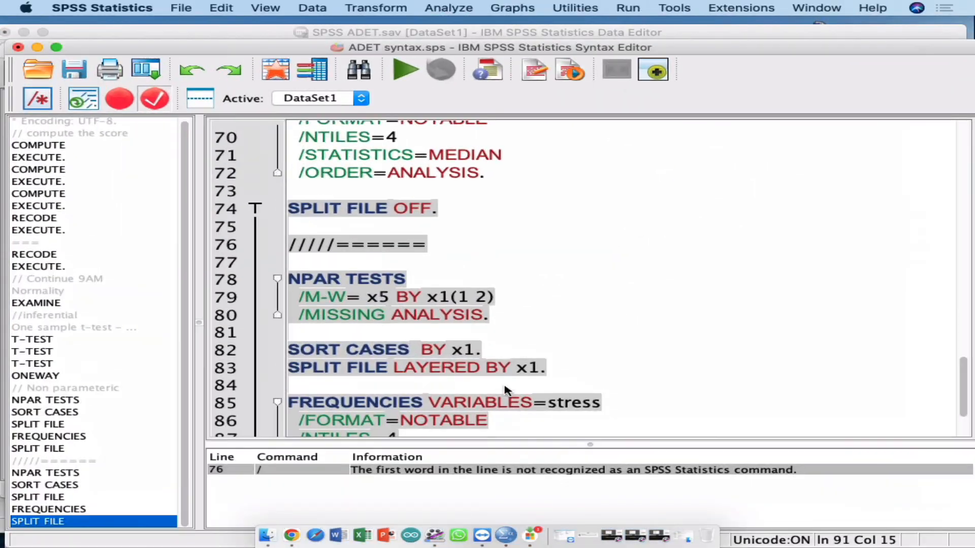
{"action": "left_click", "coordinate": [543, 348]}
{"action": "scroll", "coordinate": [552, 366], "scroll_direction": "down", "scroll_amount": 3}
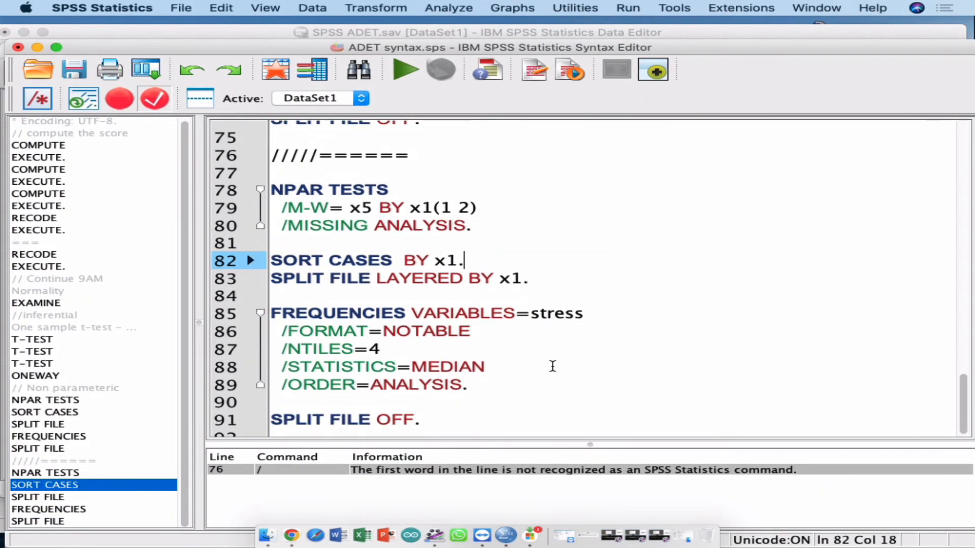
{"action": "double_click", "coordinate": [569, 315]}
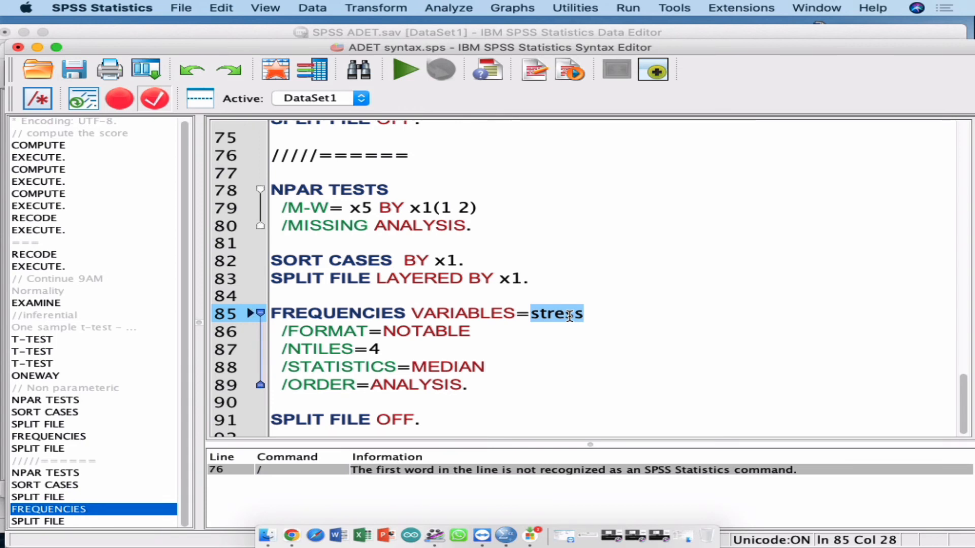
{"action": "type", "text": "x5"}
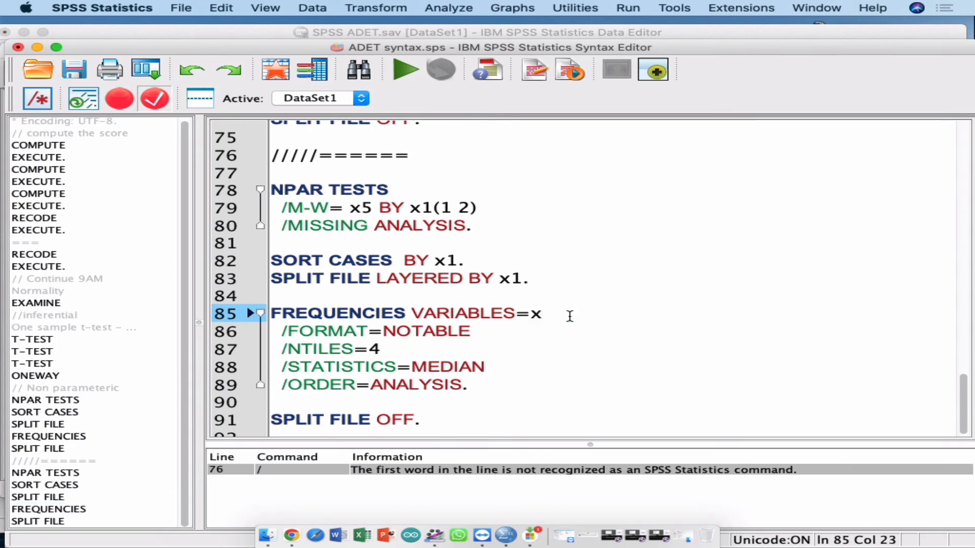
- Insert a SPLIT FILE OFF. command between the separator line and the copied NPAR TESTS command, with blank lines around it
{"action": "left_click", "coordinate": [475, 174]}
{"action": "scroll", "coordinate": [573, 357], "scroll_direction": "up", "scroll_amount": 2}
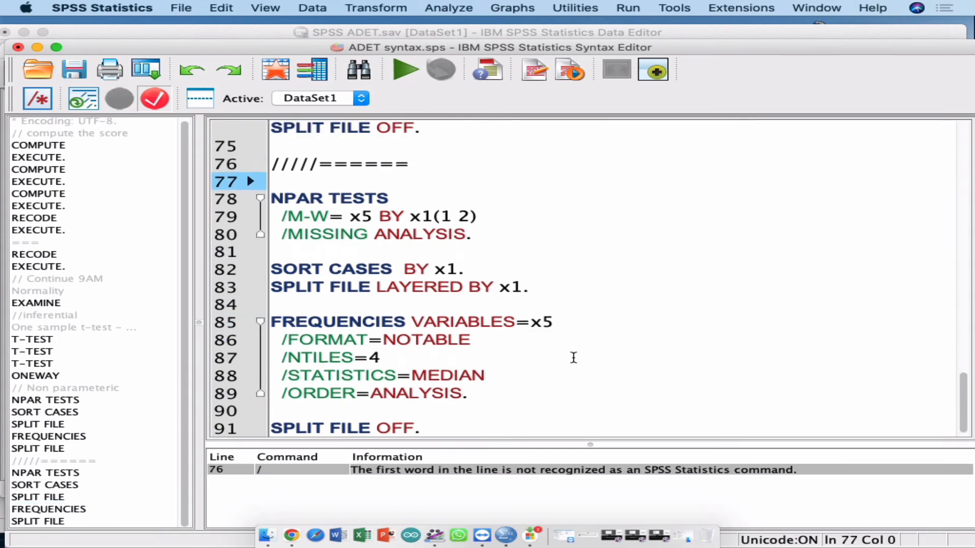
{"action": "key", "text": "Return"}
{"action": "key", "text": "Up"}
{"action": "key", "text": "Return"}
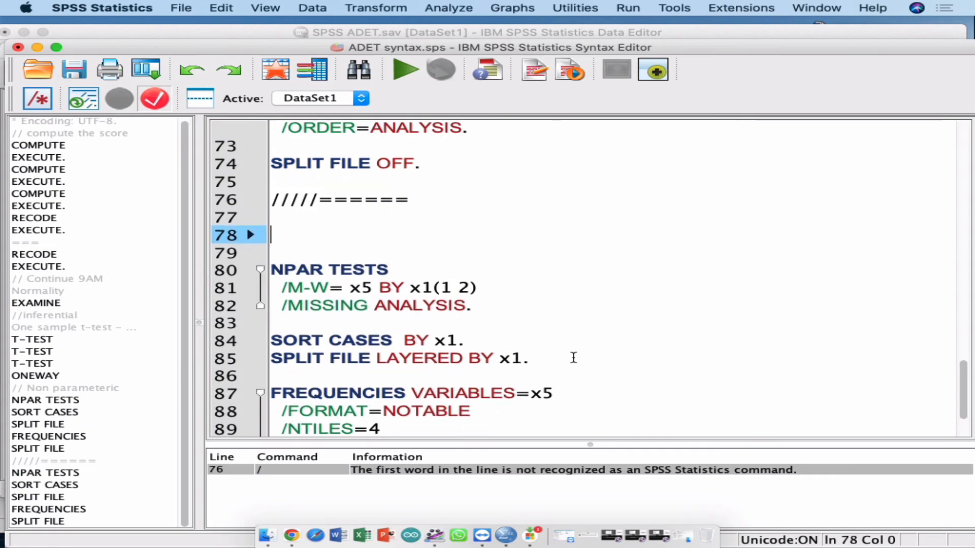
{"action": "type", "text": "SPLIT "}
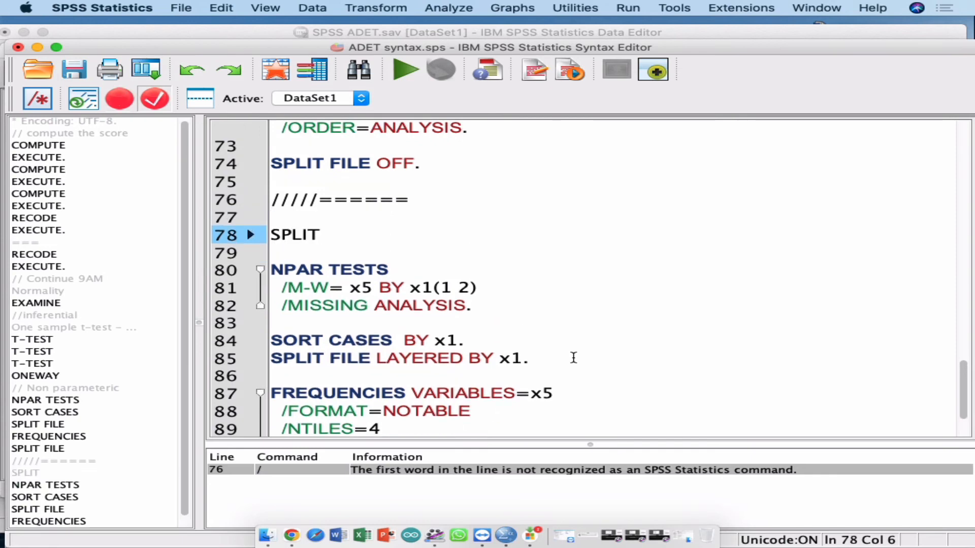
{"action": "type", "text": "FILE OFF."}
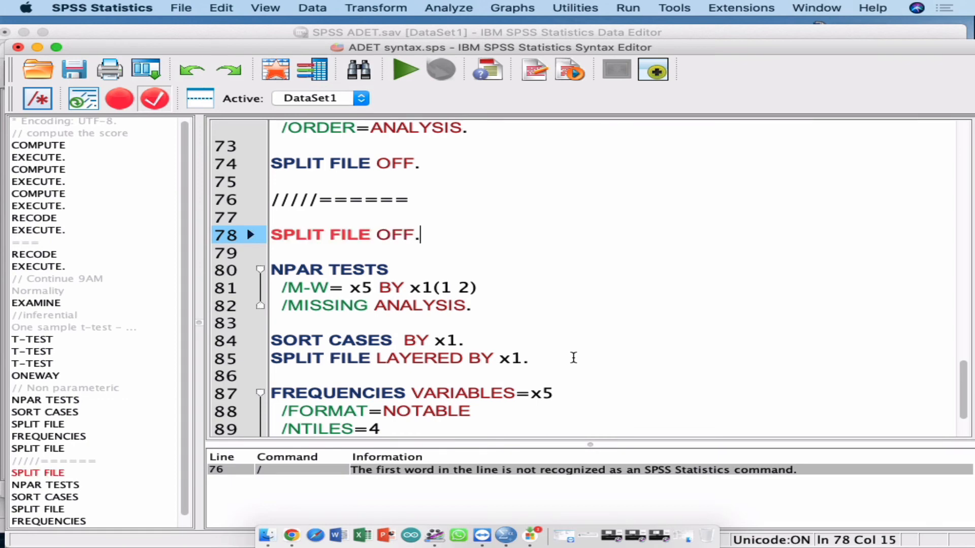
- Run all commands below the separator, from the inserted SPLIT FILE OFF. to the last line, and view the x5 output
{"action": "scroll", "coordinate": [573, 358], "scroll_direction": "down", "scroll_amount": 5}
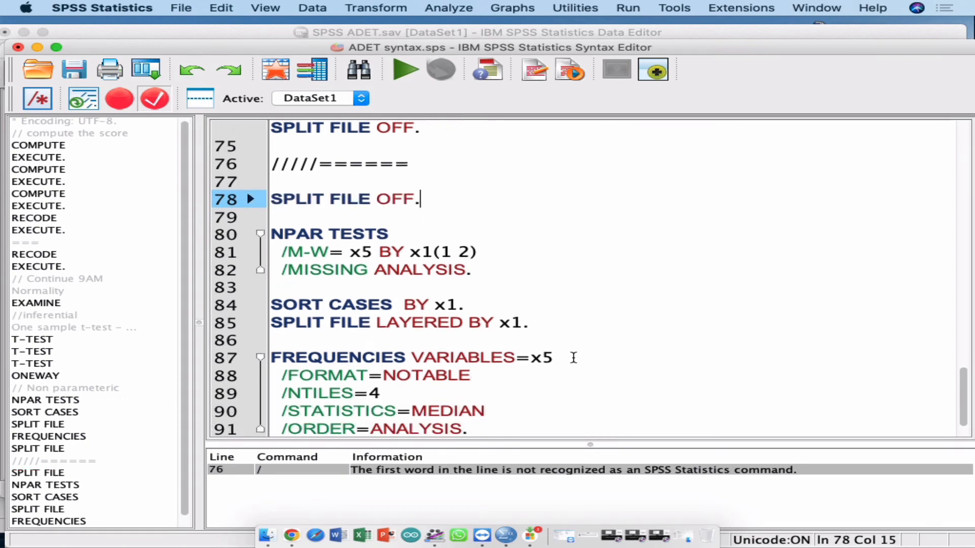
{"action": "scroll", "coordinate": [573, 358], "scroll_direction": "up", "scroll_amount": 2}
{"action": "scroll", "coordinate": [573, 358], "scroll_direction": "up", "scroll_amount": 1}
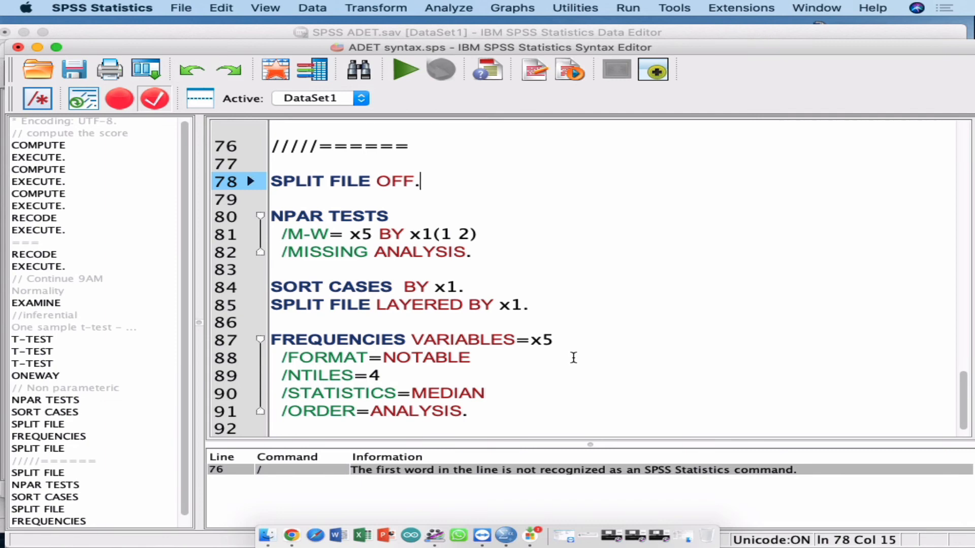
{"action": "left_click", "coordinate": [505, 163]}
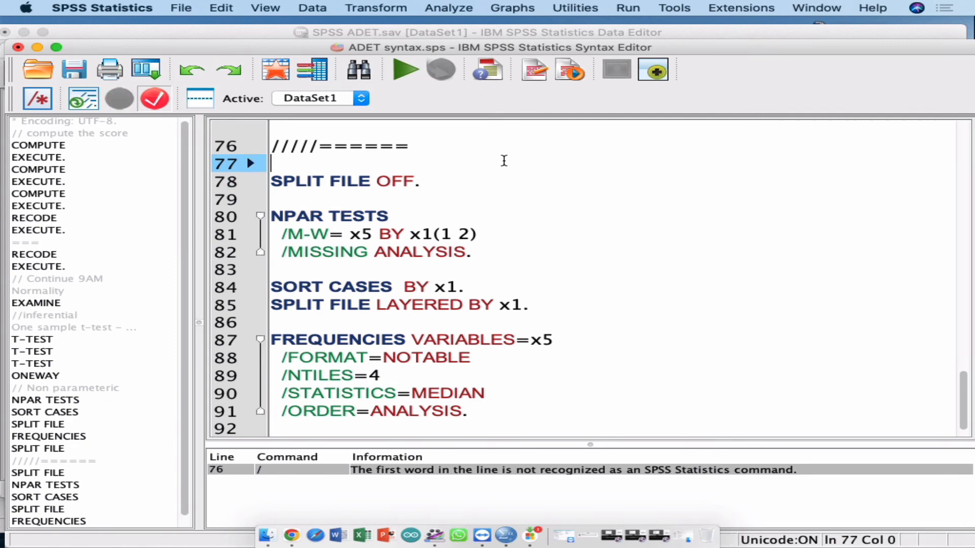
{"action": "scroll", "coordinate": [533, 355], "scroll_direction": "down", "scroll_amount": 1}
{"action": "left_click", "coordinate": [513, 428], "text": "shift"}
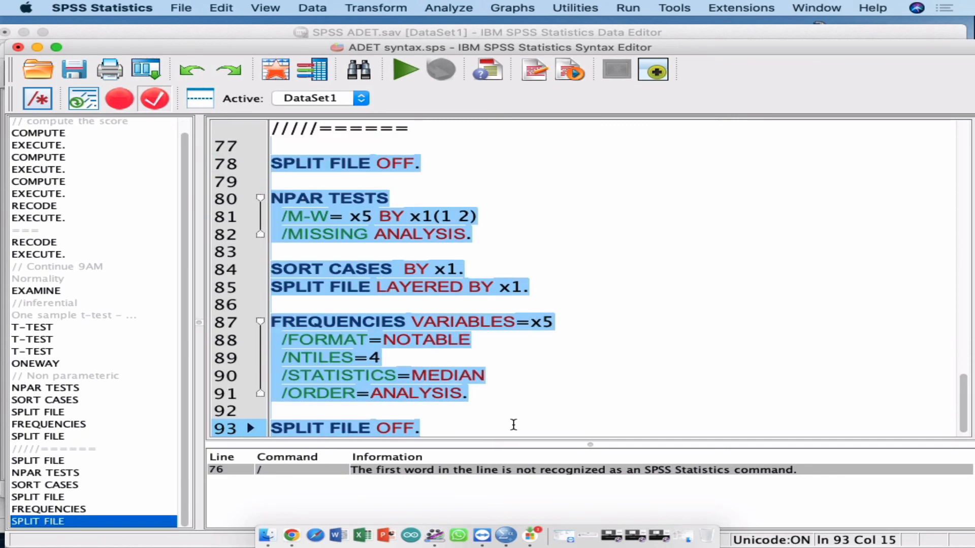
{"action": "key", "text": "super+r"}
{"action": "scroll", "coordinate": [515, 429], "scroll_direction": "up", "scroll_amount": 10}
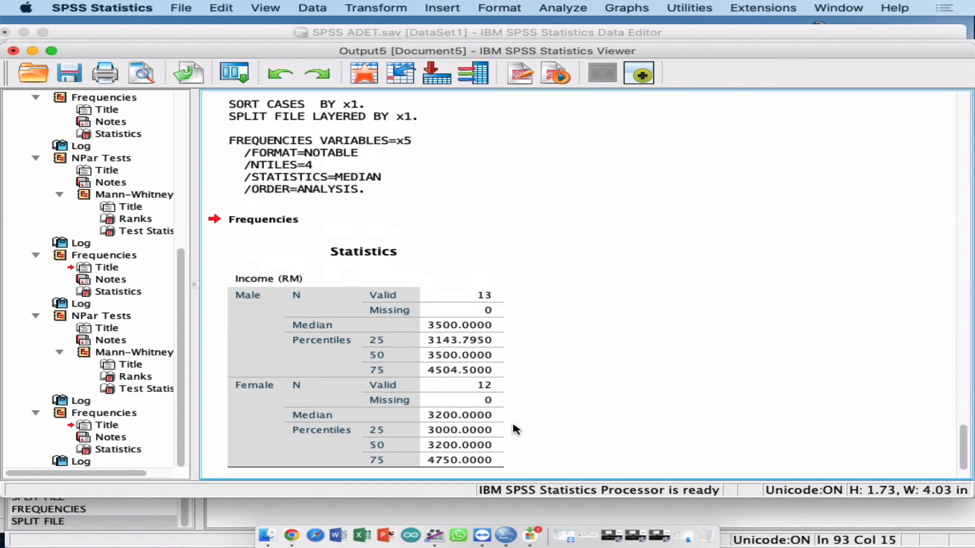
- View the end of the income Statistics table, close the Output5 viewer and return to the syntax file
{"action": "scroll", "coordinate": [515, 429], "scroll_direction": "down", "scroll_amount": 6}
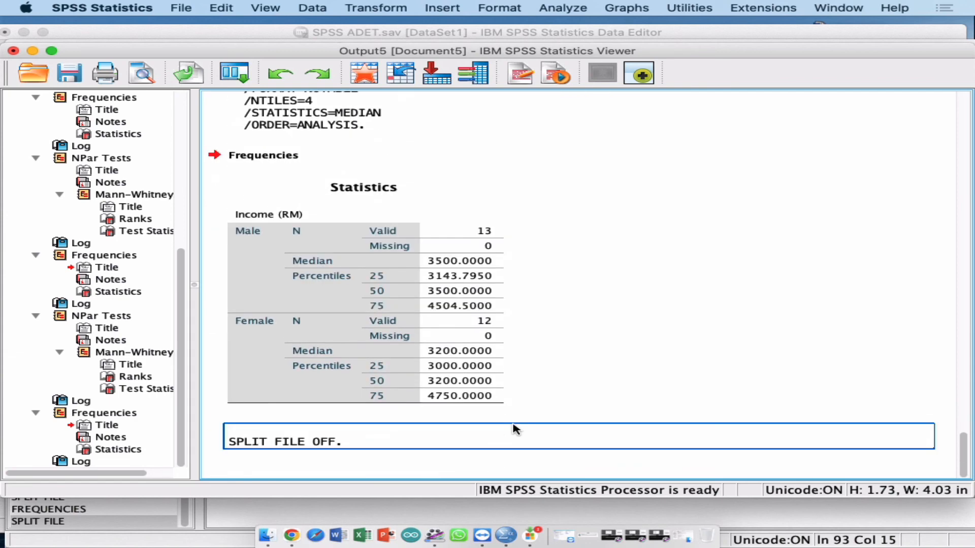
{"action": "left_click", "coordinate": [14, 51]}
{"action": "left_click", "coordinate": [639, 307]}
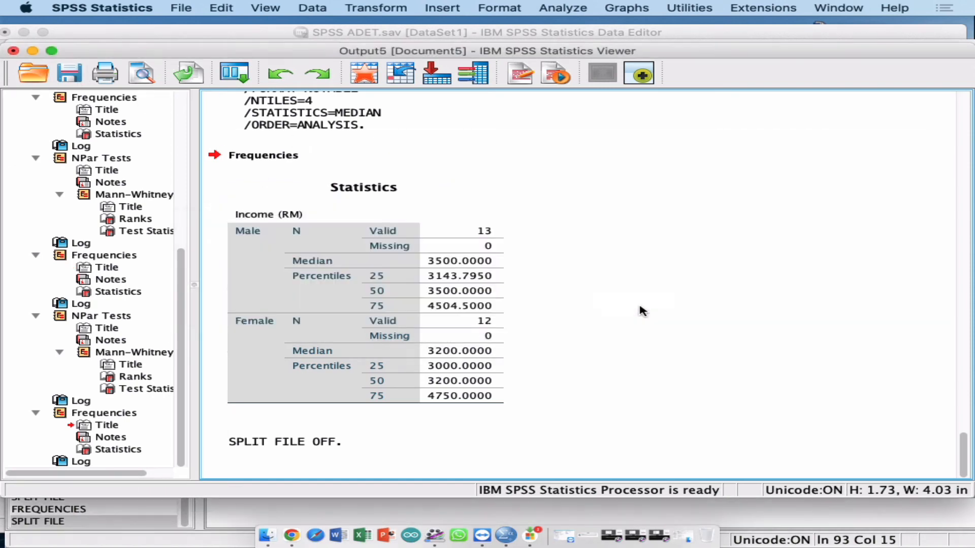
{"action": "left_click", "coordinate": [580, 374]}
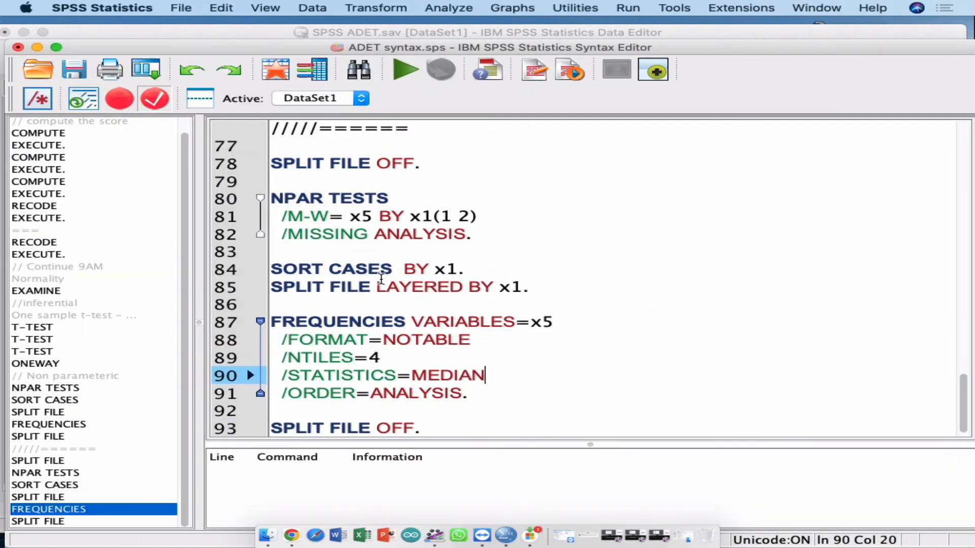
- Delete all the x5 commands below the ///// separator, from SPLIT FILE OFF. through the last line, and save the syntax file
{"action": "left_click_drag", "start_coordinate": [334, 237], "coordinate": [254, 170]}
{"action": "left_click", "coordinate": [461, 420]}
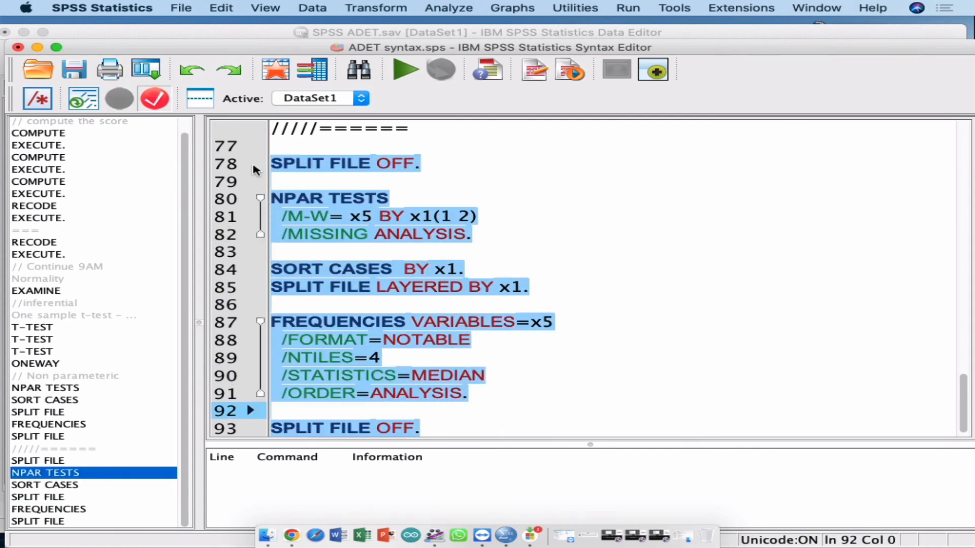
{"action": "key", "text": "BackSpace"}
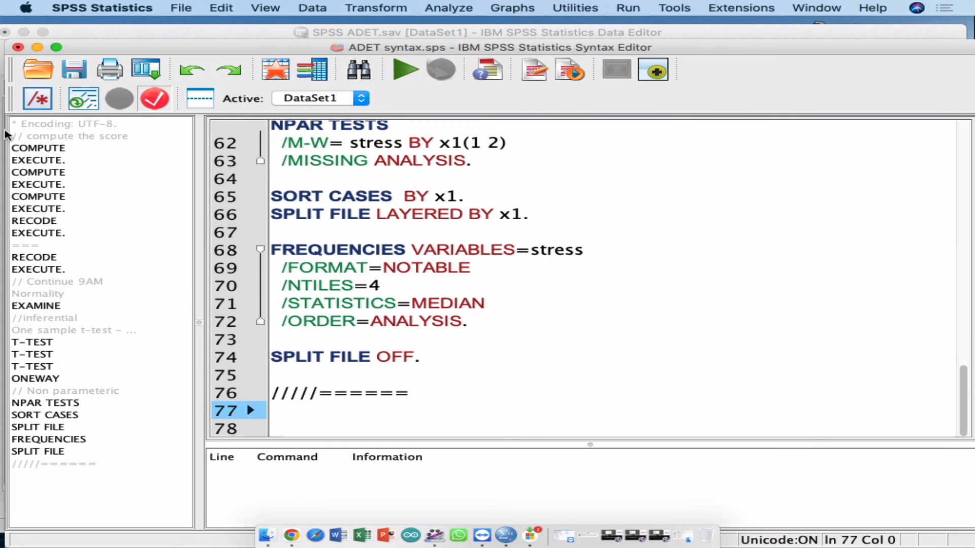
{"action": "left_click", "coordinate": [75, 70]}
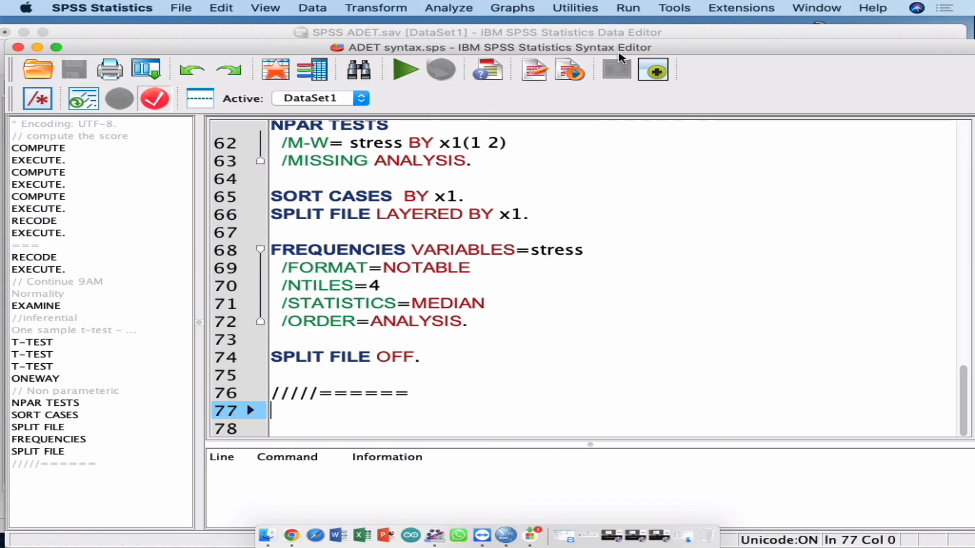
- Bring the SPSS ADET.sav data file to the front
{"action": "left_click", "coordinate": [703, 27]}
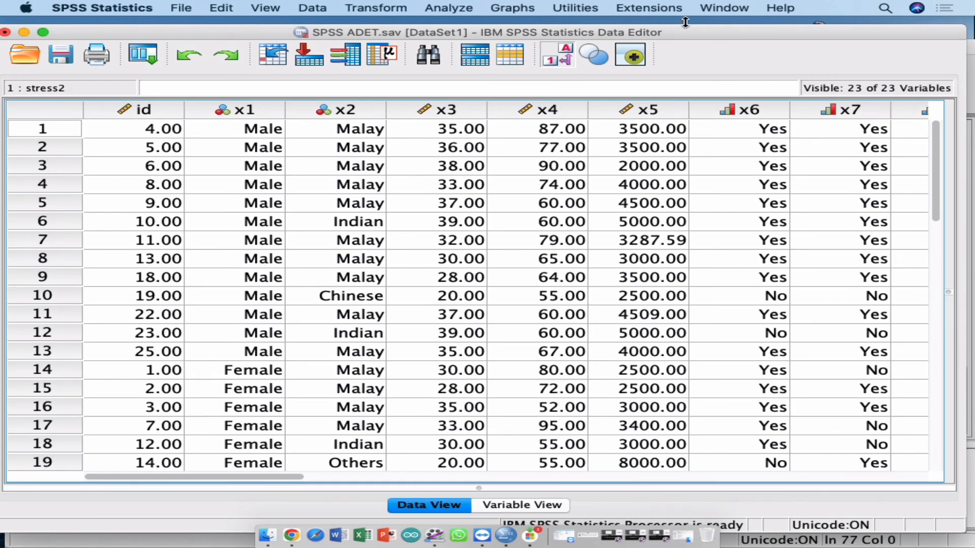
{"action": "left_click", "coordinate": [648, 22]}
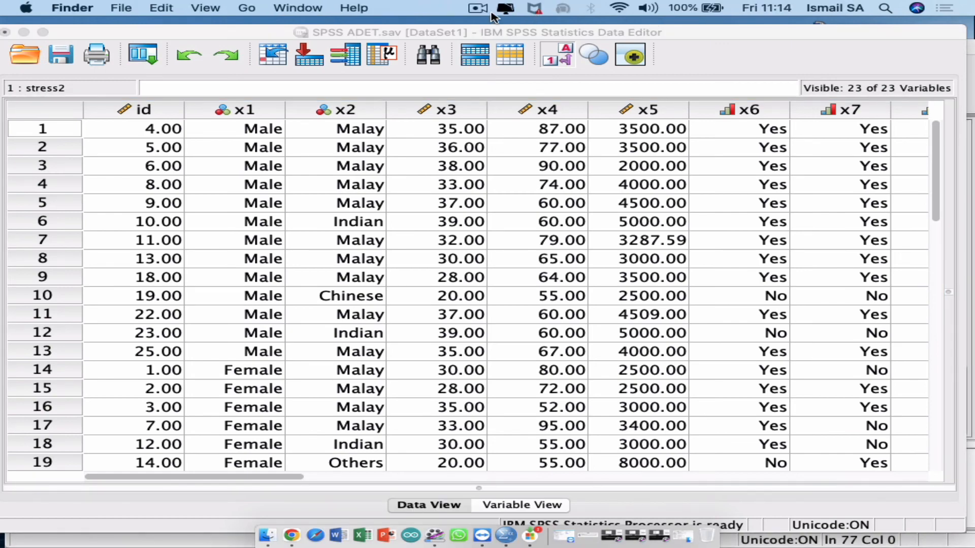